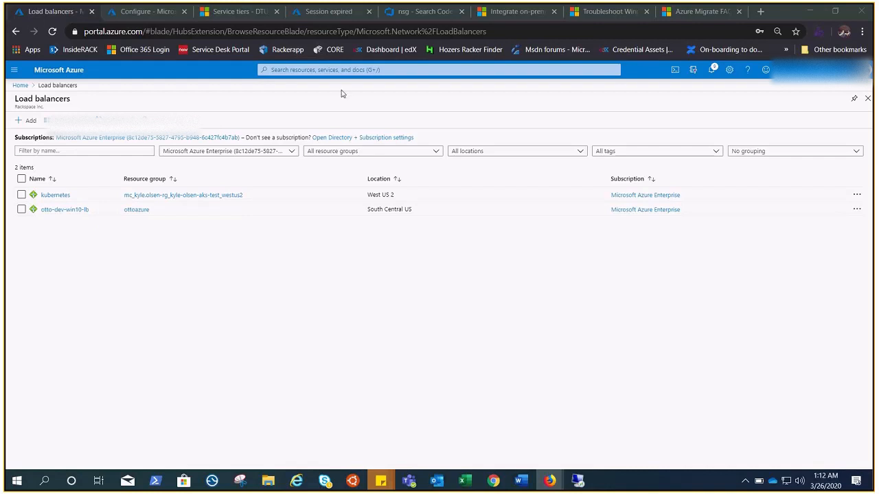
Step: Find the Azure SQL service, open its deployment options, and look over the SQL virtual machine images and details
click(328, 69)
text(Azure s)
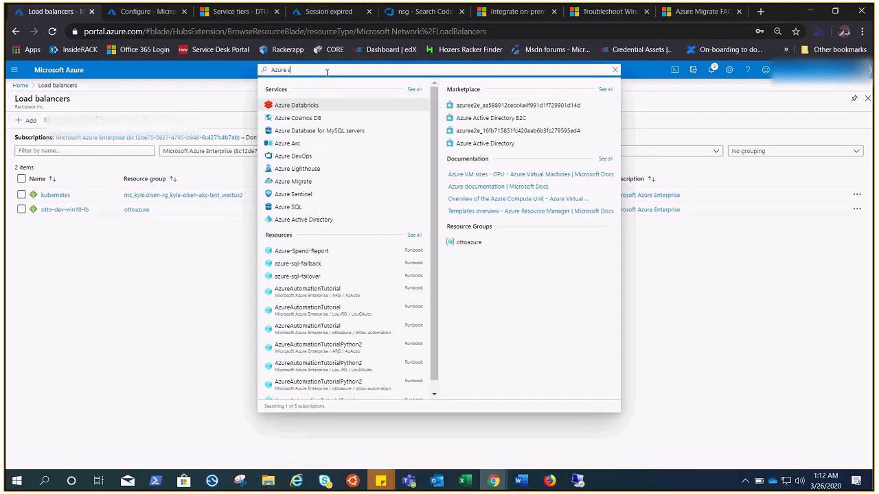
text(ql)
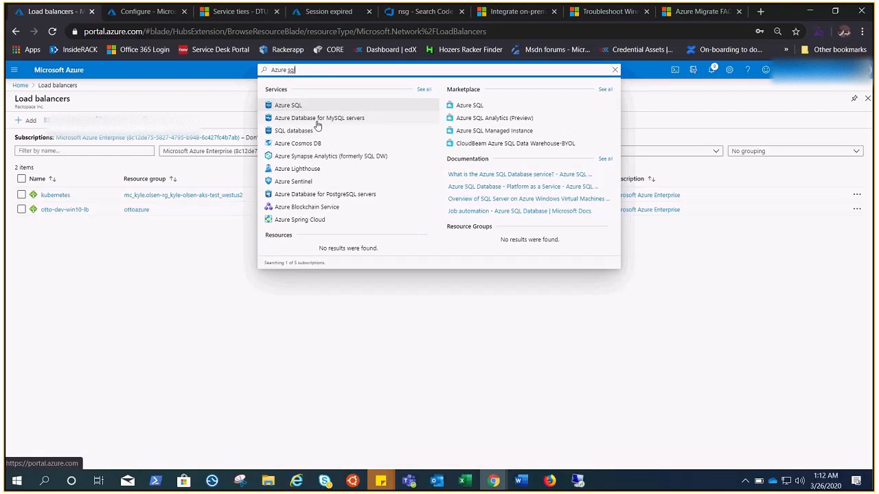
click(292, 108)
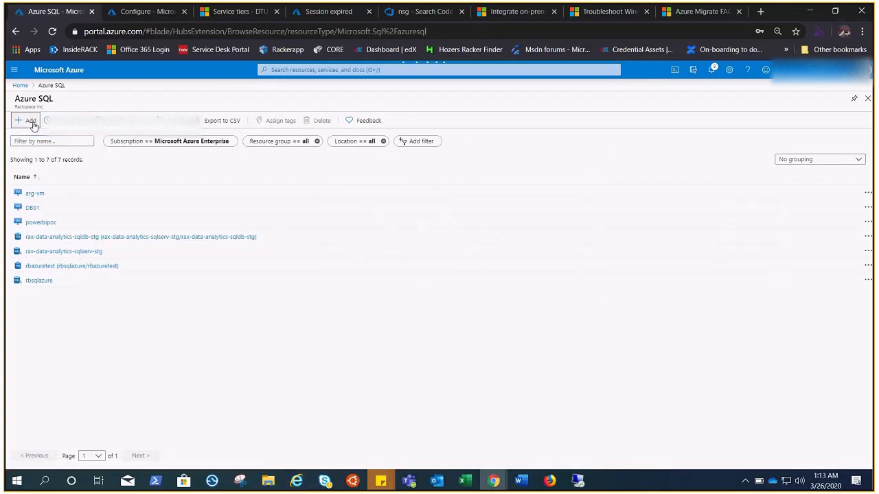
click(31, 121)
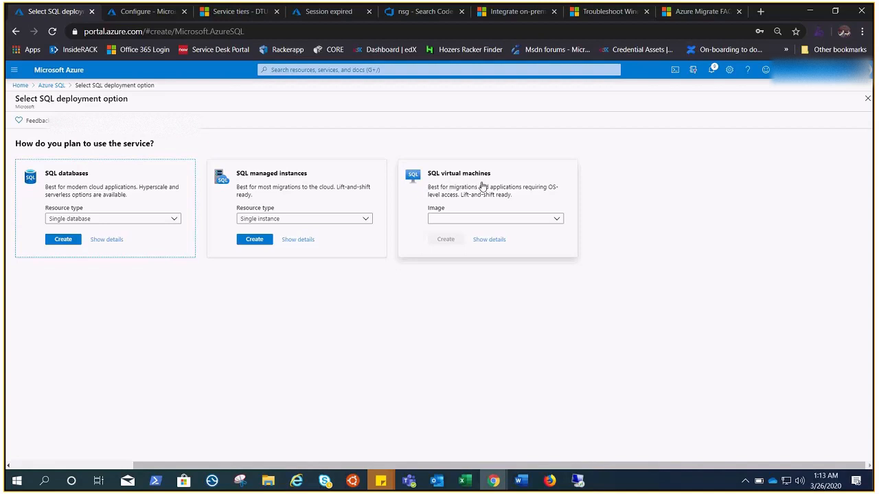
click(557, 221)
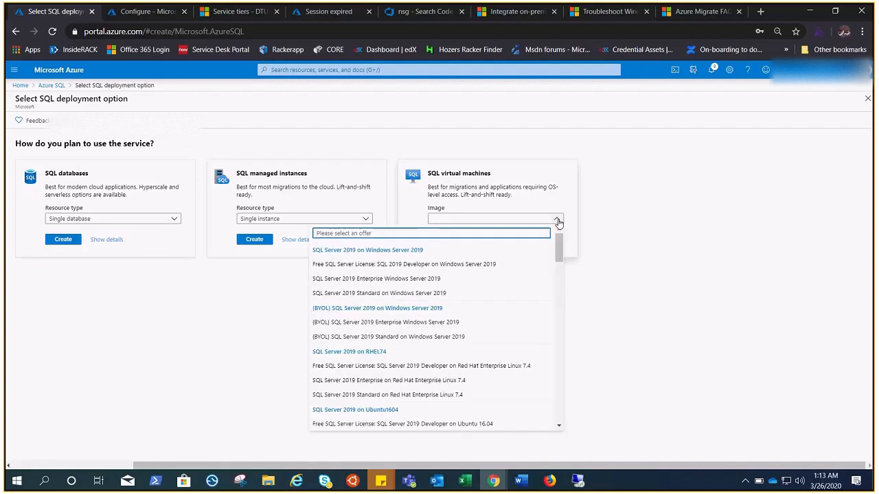
click(573, 199)
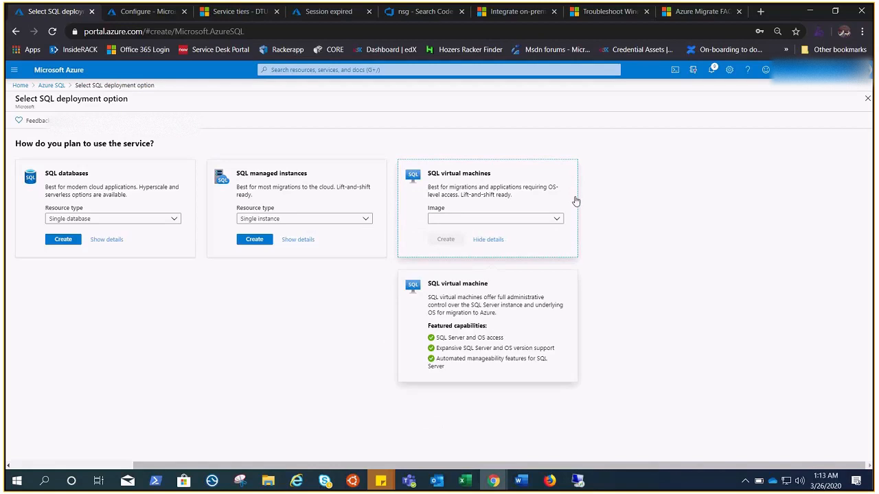
Step: Search for the SQL databases service and start creating a new SQL database
click(376, 70)
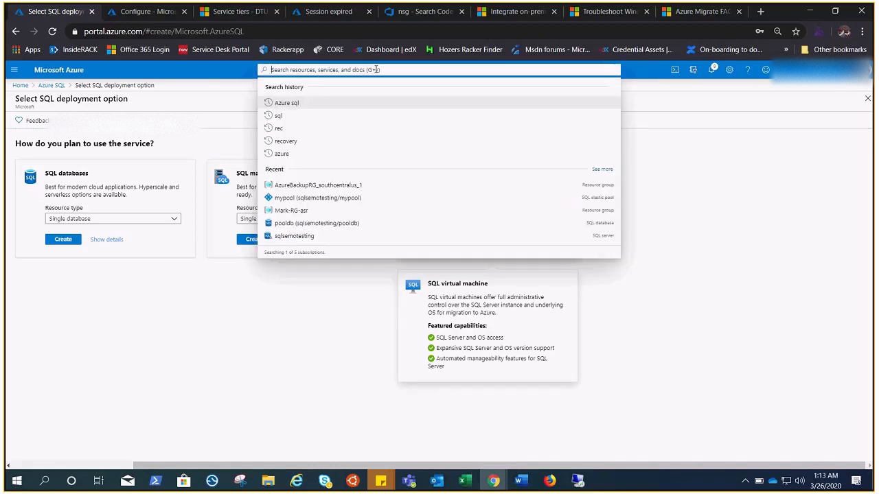
text(azure sql dat)
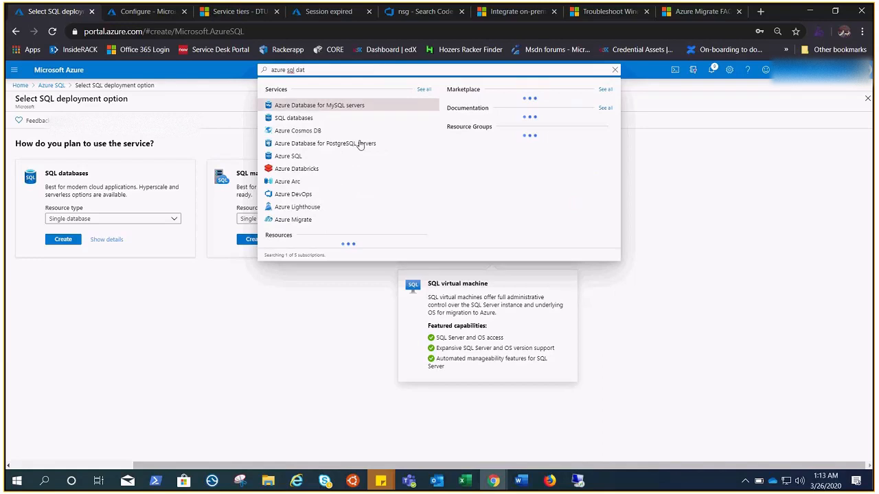
click(311, 120)
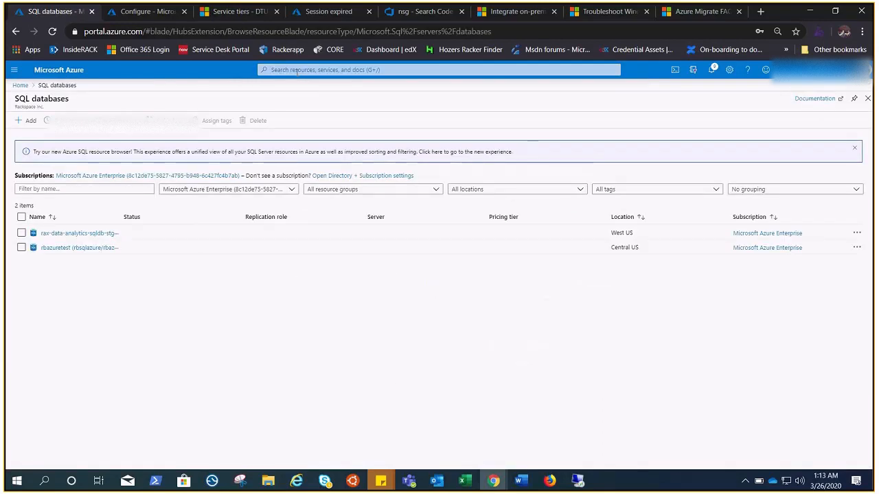
click(30, 122)
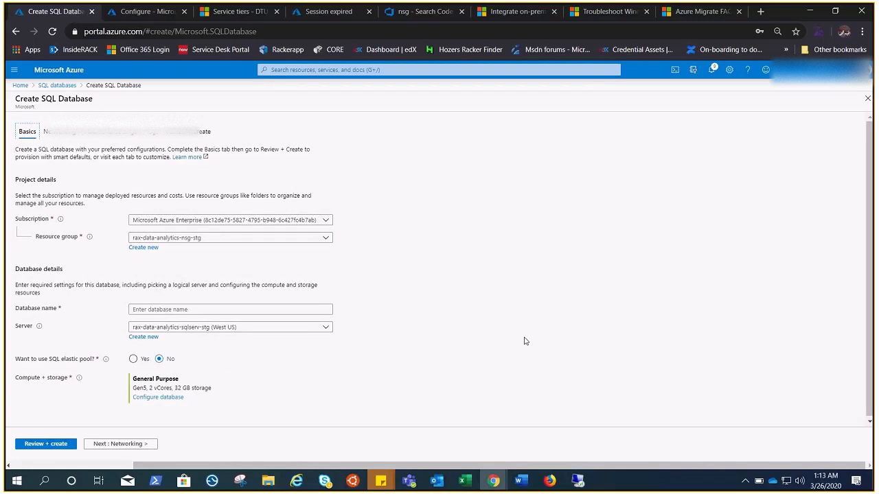
Step: Assign the new database to the personal resource group ending in -RG-asr and name it database-tesydemo
click(310, 238)
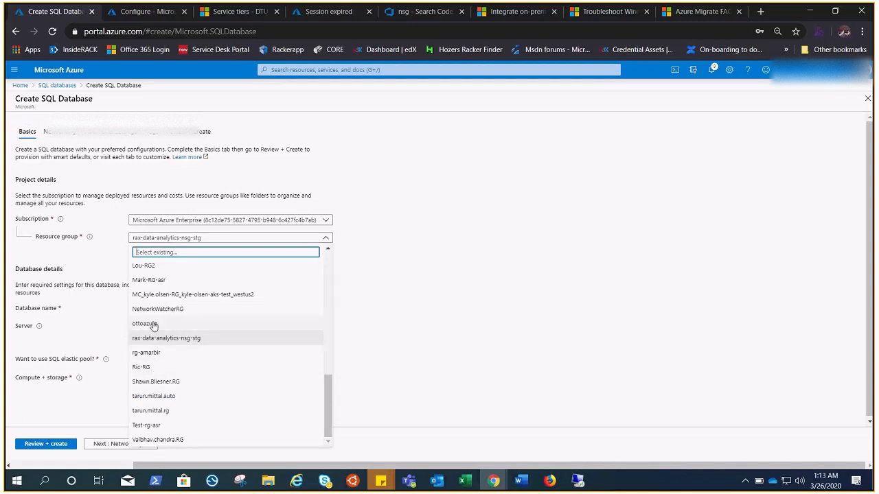
click(149, 279)
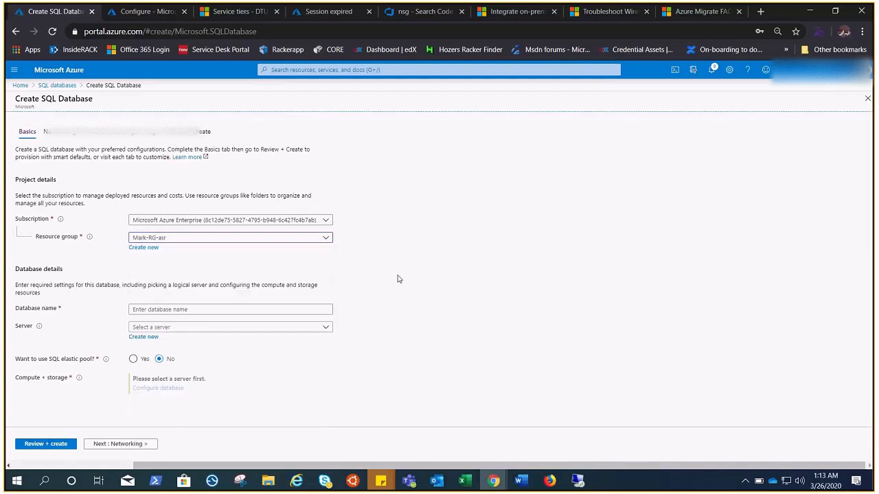
click(188, 310)
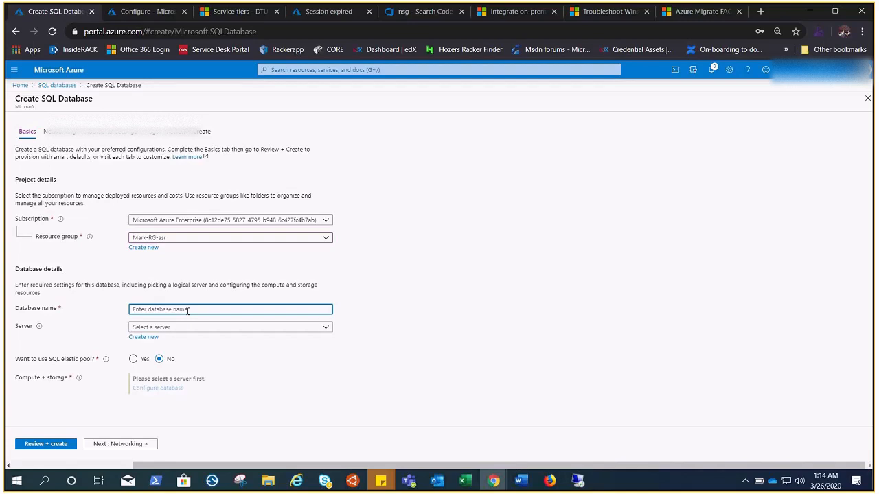
text(database-tesydemo)
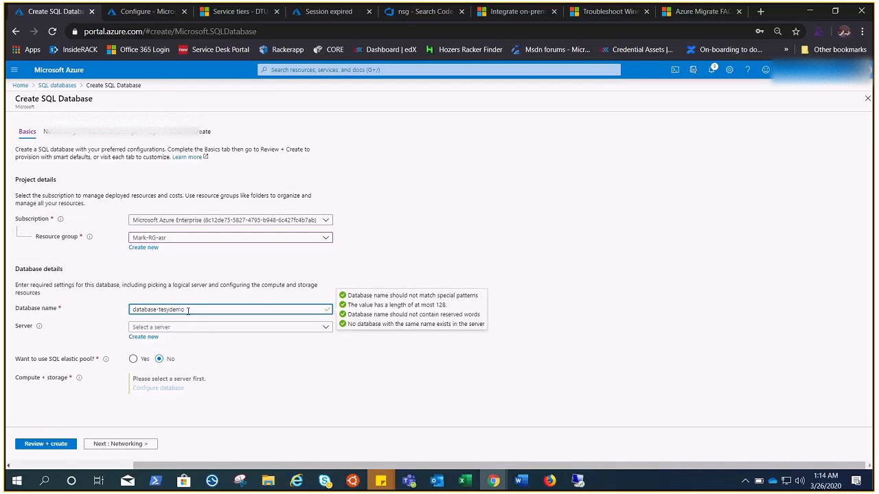
click(501, 380)
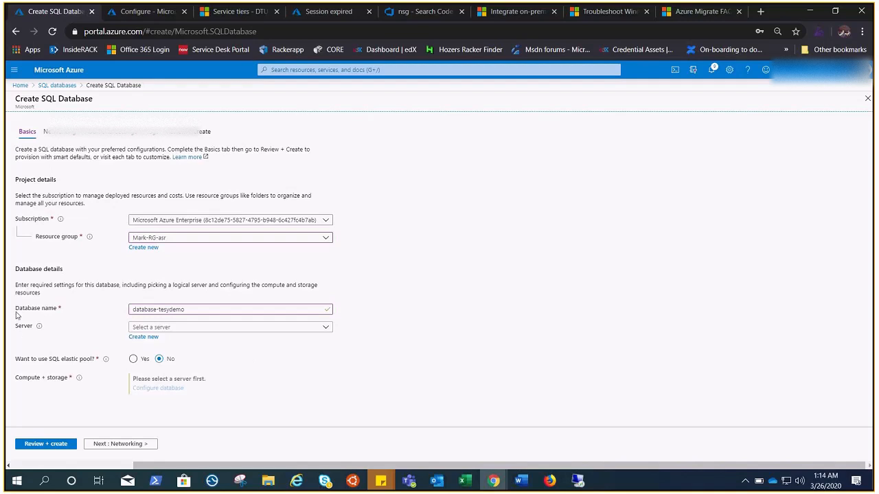
key(alt+Tab)
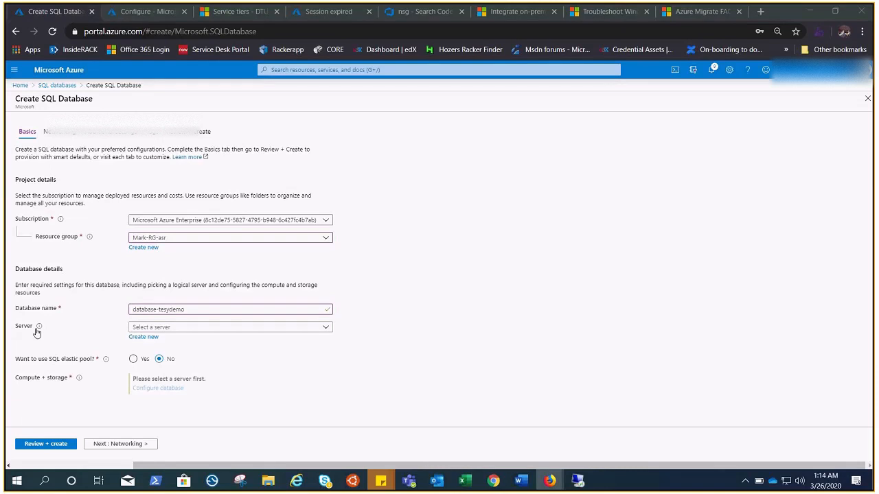
Step: Review the server setting's explanation and the existing servers, and bring up the form for creating a new server
mouse_move(38, 328)
click(331, 329)
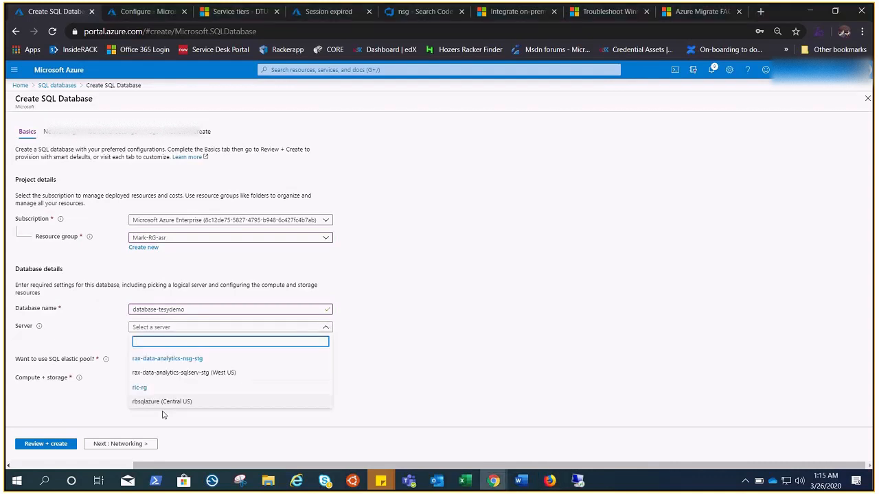
click(385, 351)
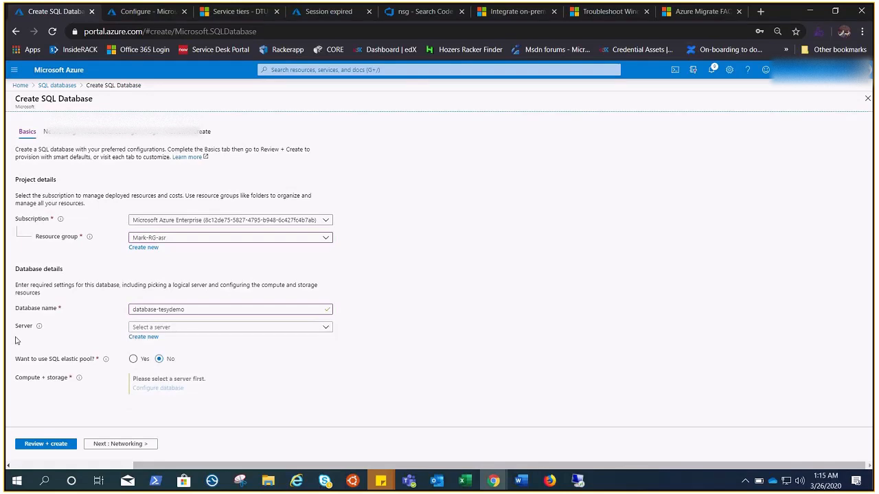
click(142, 337)
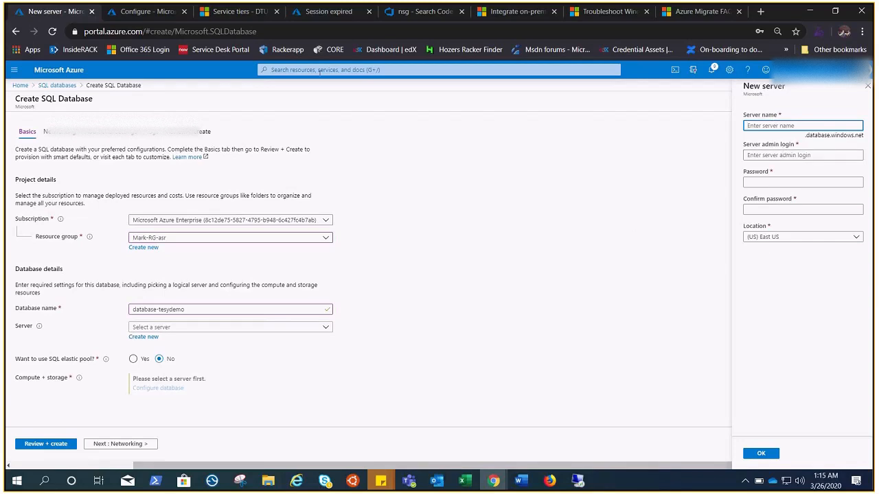
Step: Return to the Azure SQL service and open its deployment options for a new resource
click(318, 70)
text(azure)
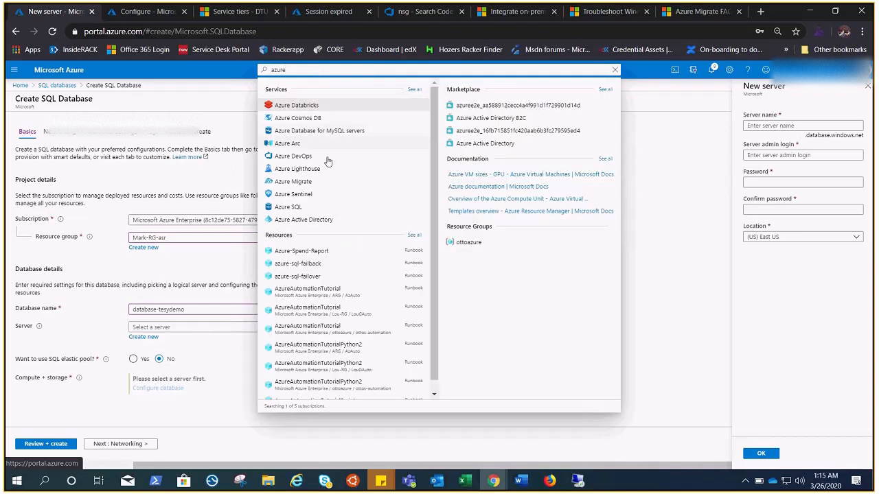
click(300, 208)
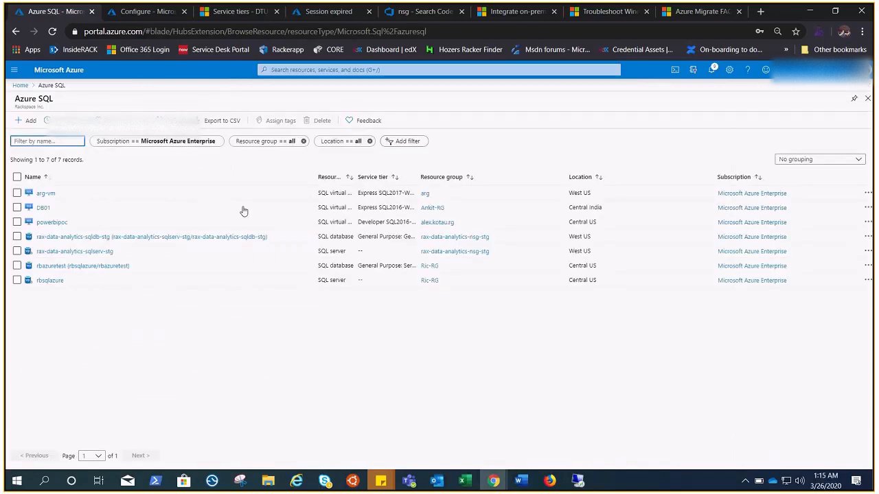
click(30, 122)
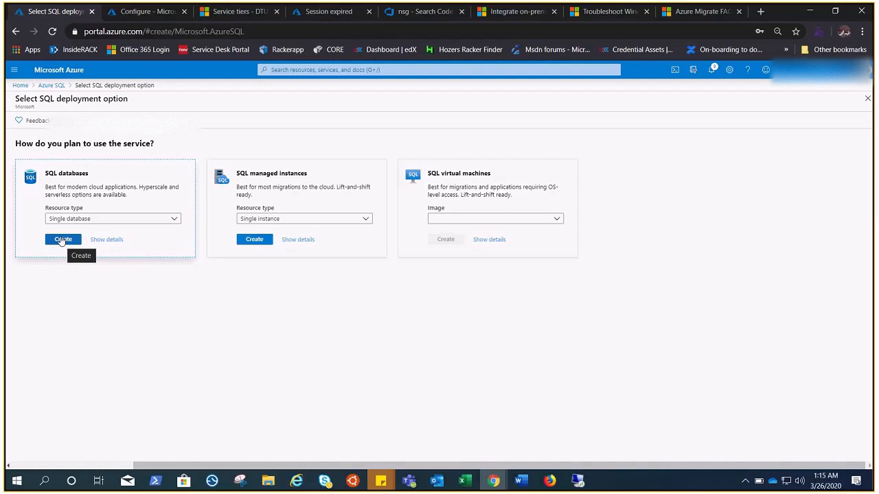
Step: Search for sql server, open the SQL servers service and start creating a SQL database server
click(299, 70)
text(sql se)
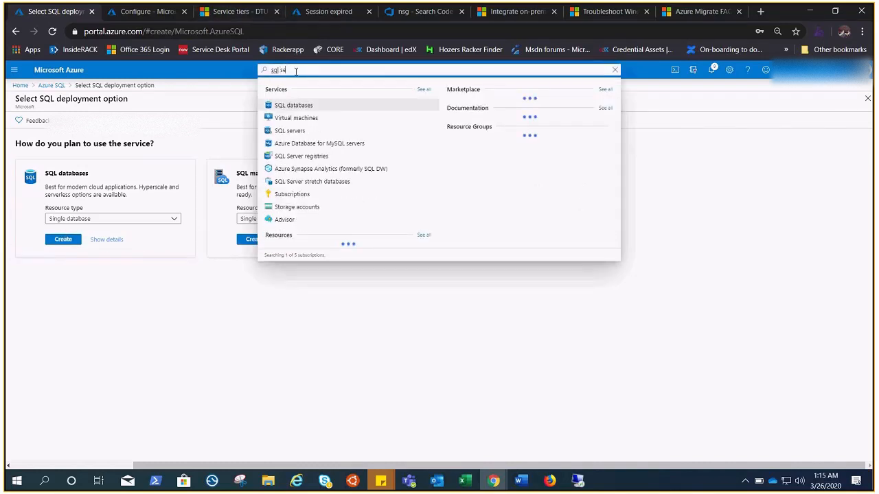
text(rver)
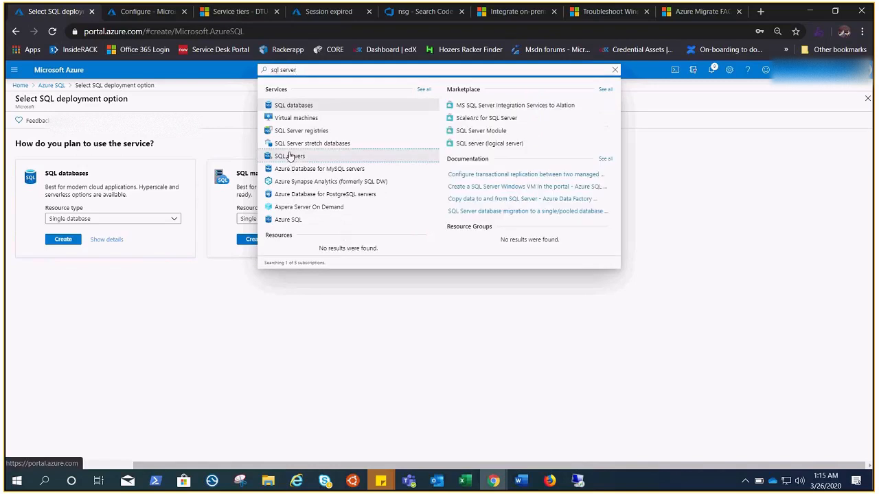
click(290, 156)
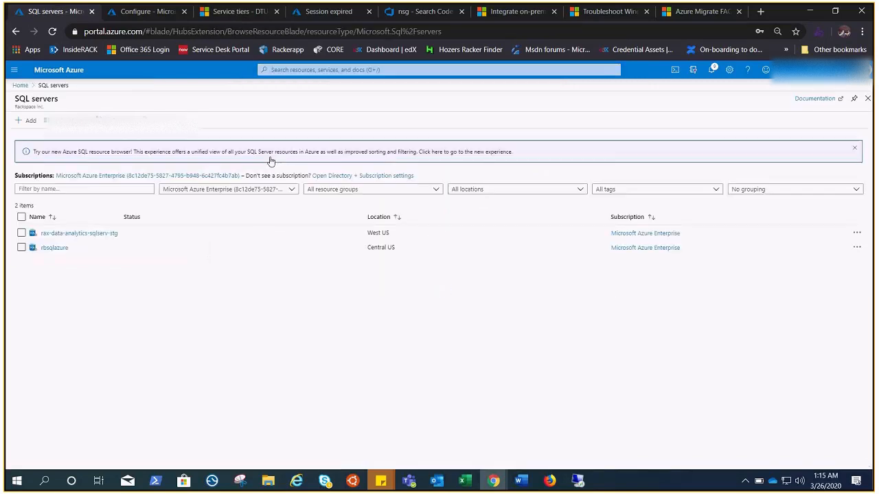
click(29, 121)
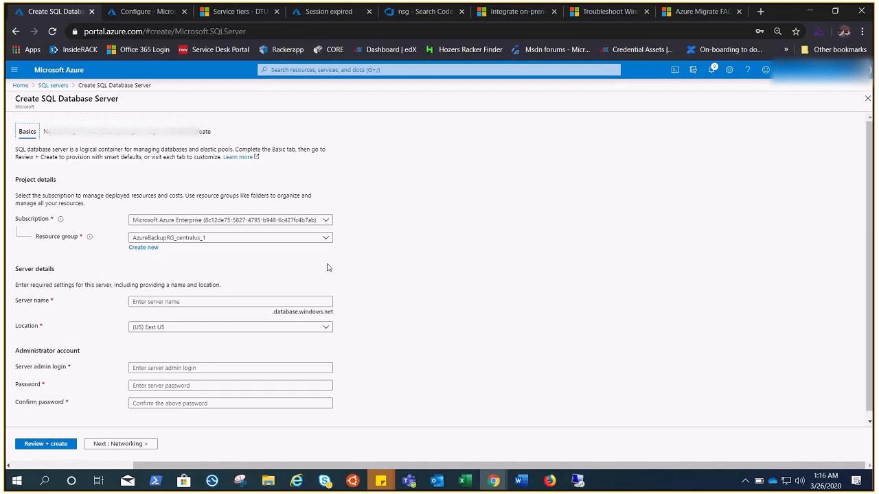
Step: Choose the resource group listed just before AzureBackupRG_centralus_1 and enter demodatabase as the server name
click(327, 239)
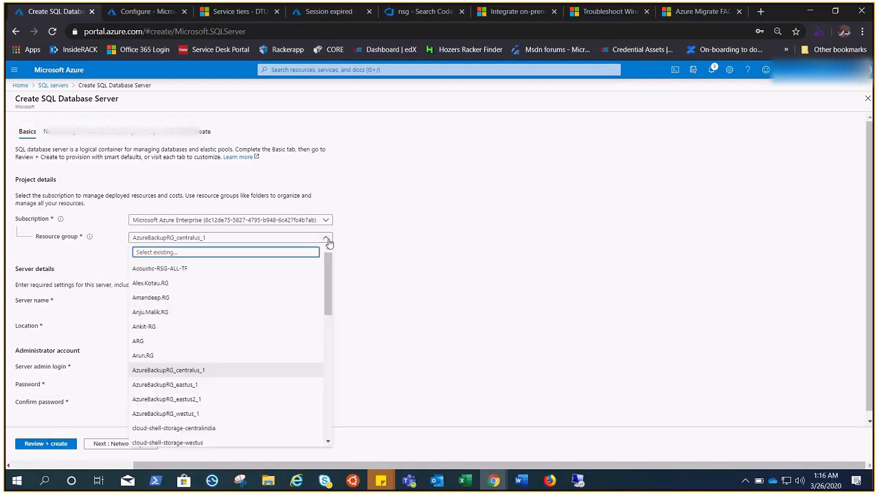
click(144, 356)
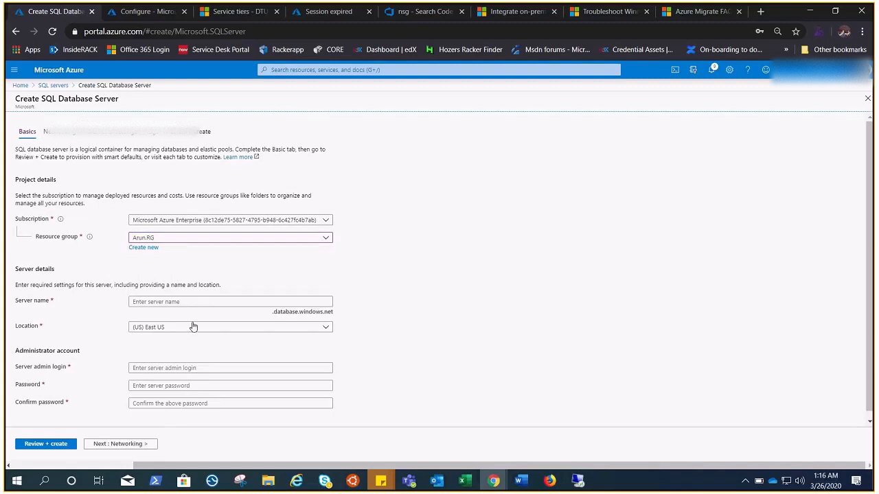
click(165, 302)
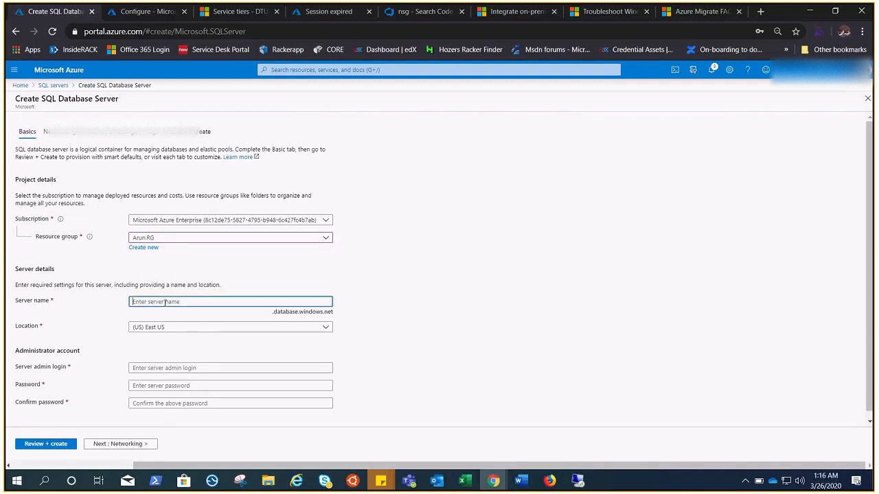
text(demo)
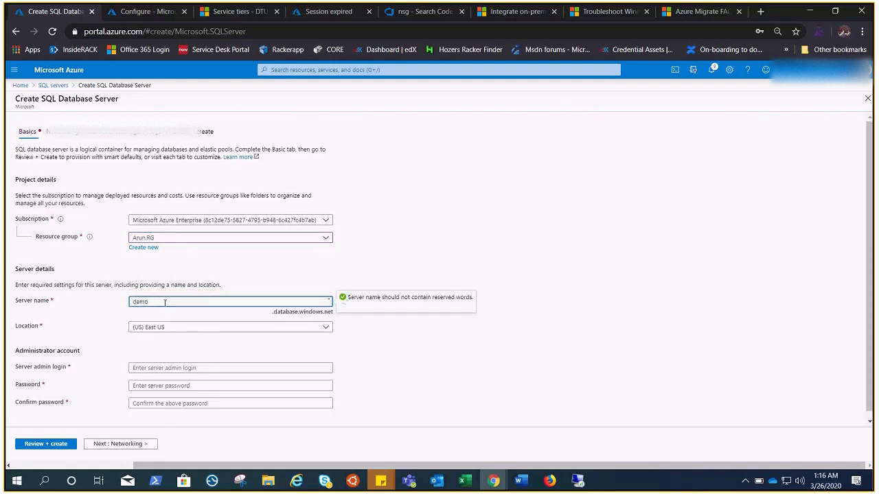
text(database)
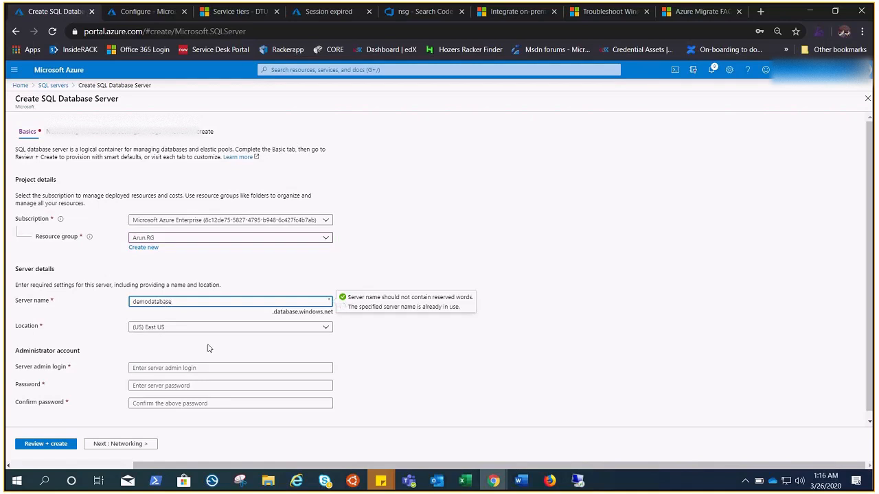
Step: Change the server name to demodatabasa
click(210, 367)
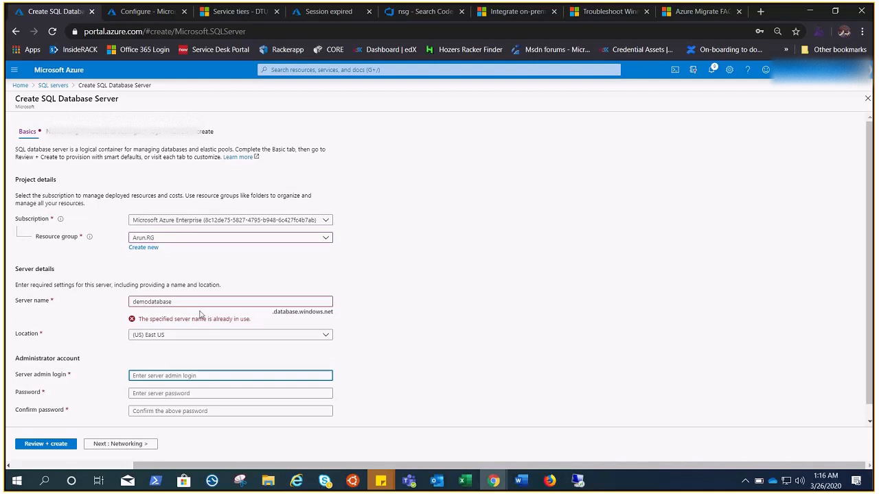
click(186, 302)
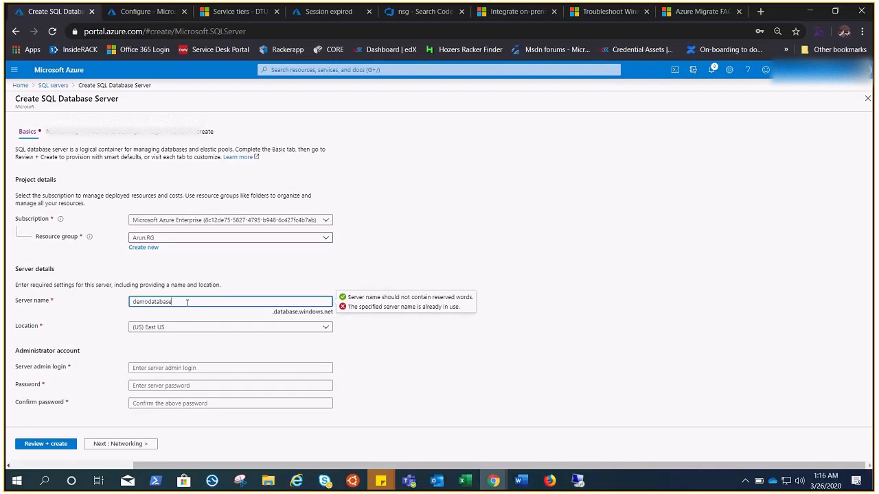
key(BackSpace)
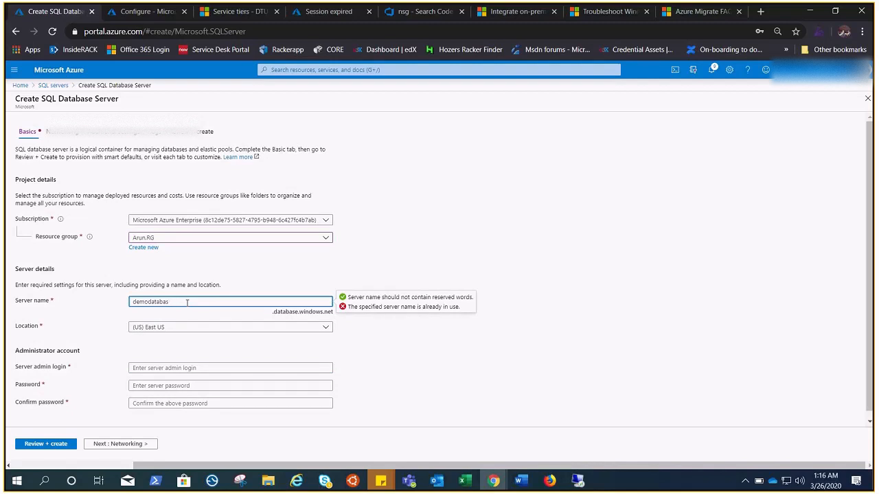
text(a)
Step: Set the server admin login to azadmin and enter and confirm the administrator account's password
click(247, 371)
text(azadmin)
key(Tab)
text(********)
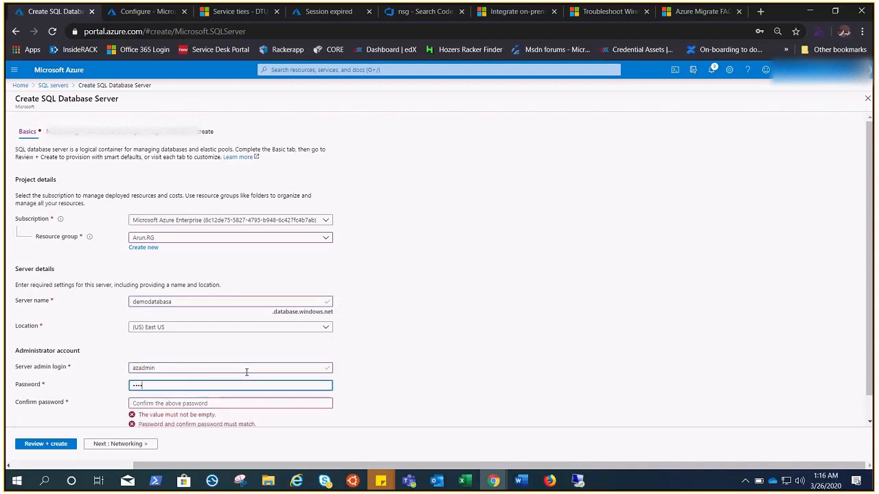
text(*****)
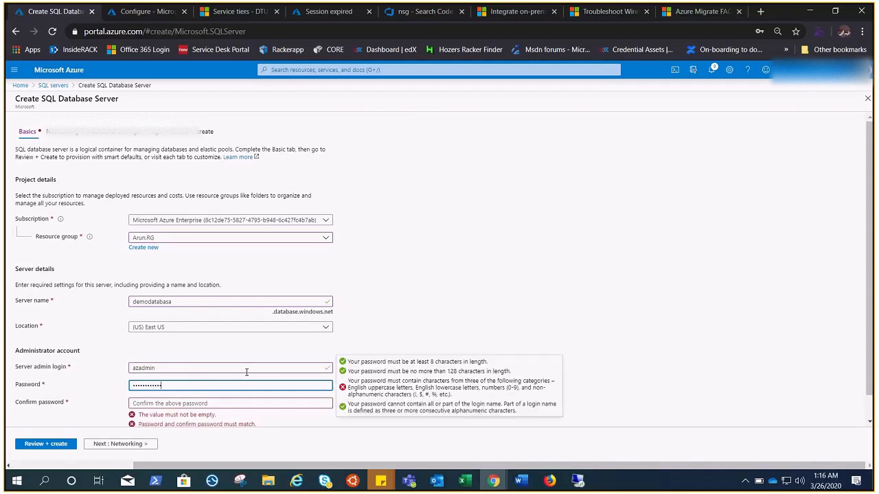
key(Tab)
text(********)
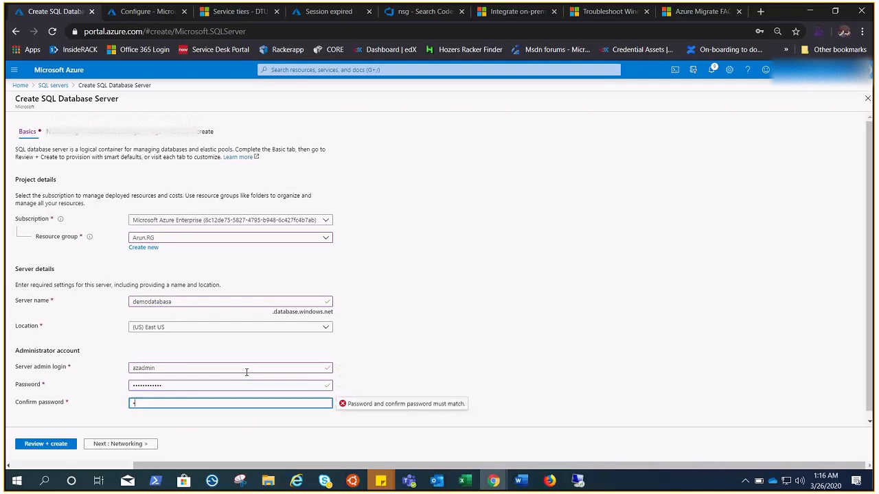
text(*****)
click(540, 324)
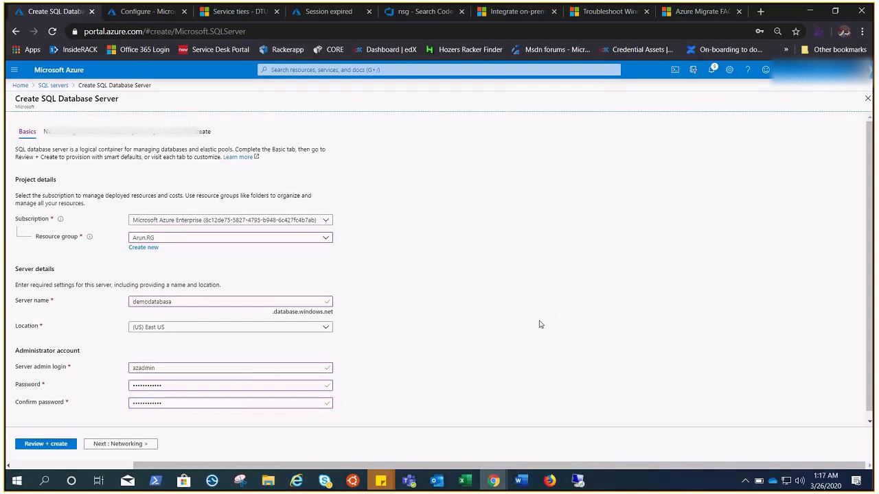
Step: Accept the default networking and additional settings for the server, review the configuration and create the SQL database server
click(120, 444)
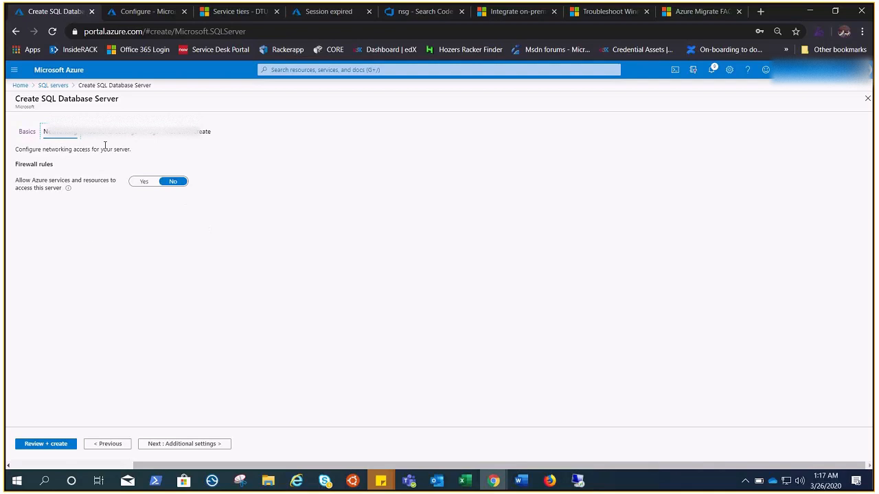
click(170, 445)
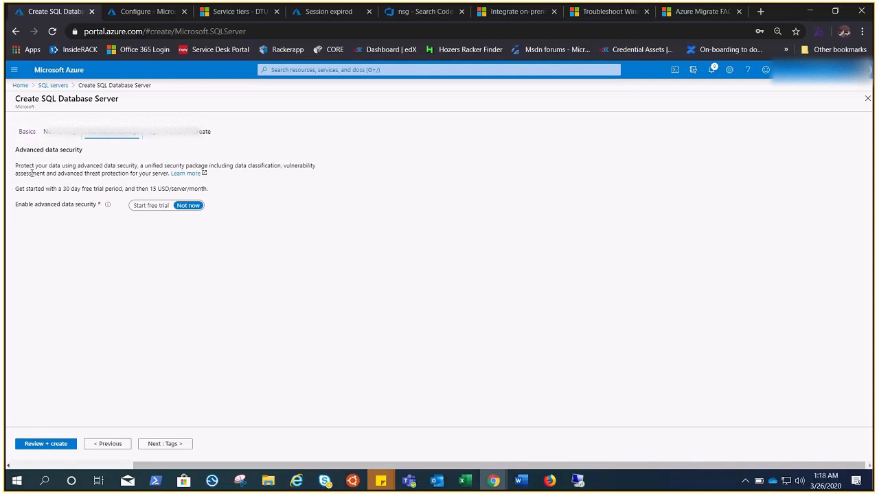
click(35, 448)
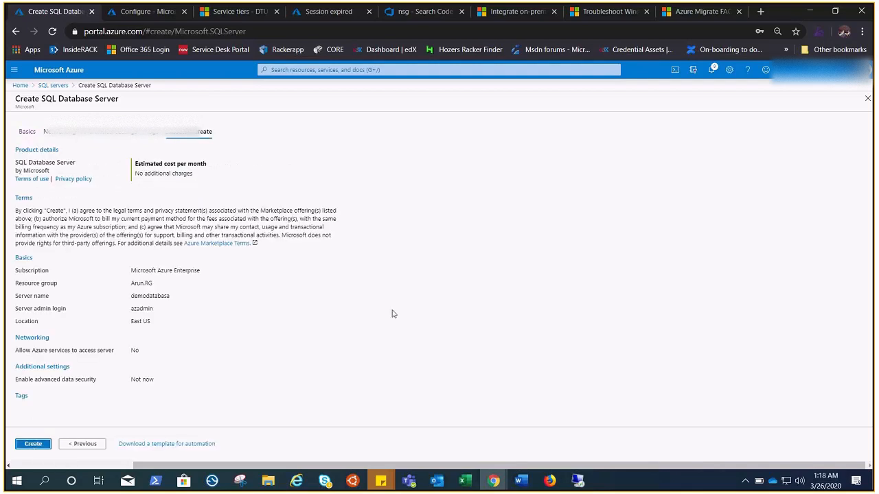
click(27, 448)
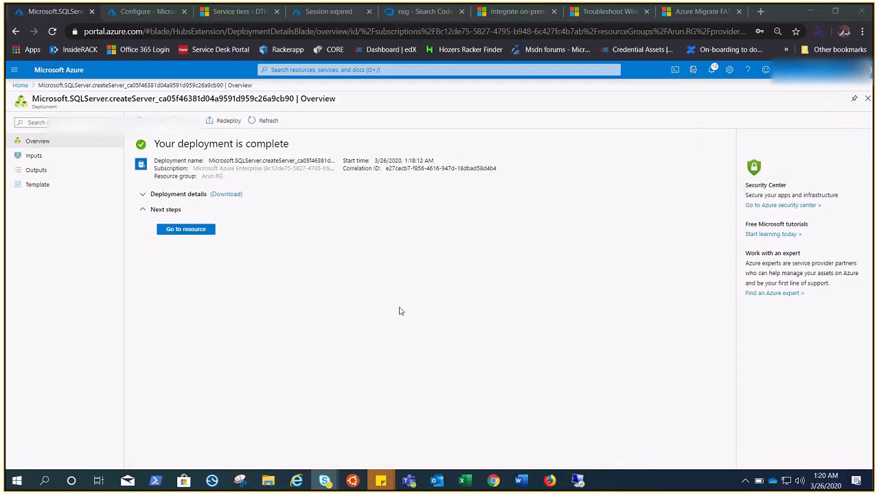
Step: Open the deployed server resource and start creating a database on it with the name demodatabase
click(184, 233)
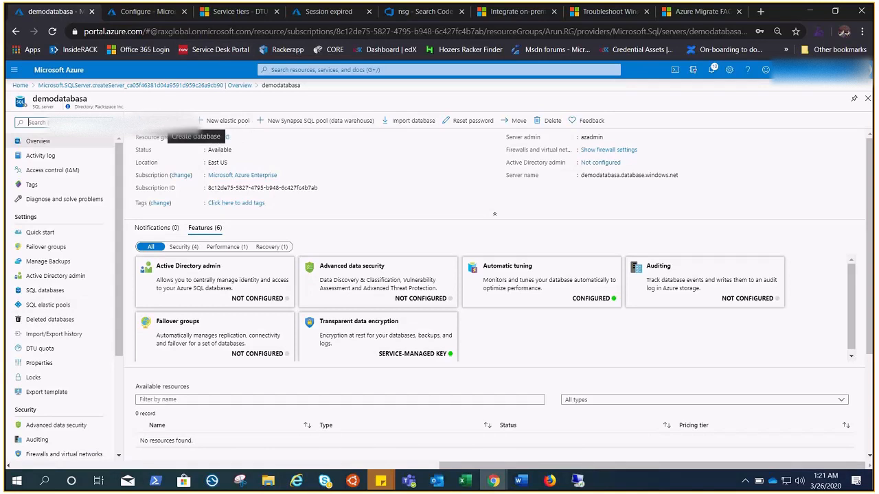
click(162, 120)
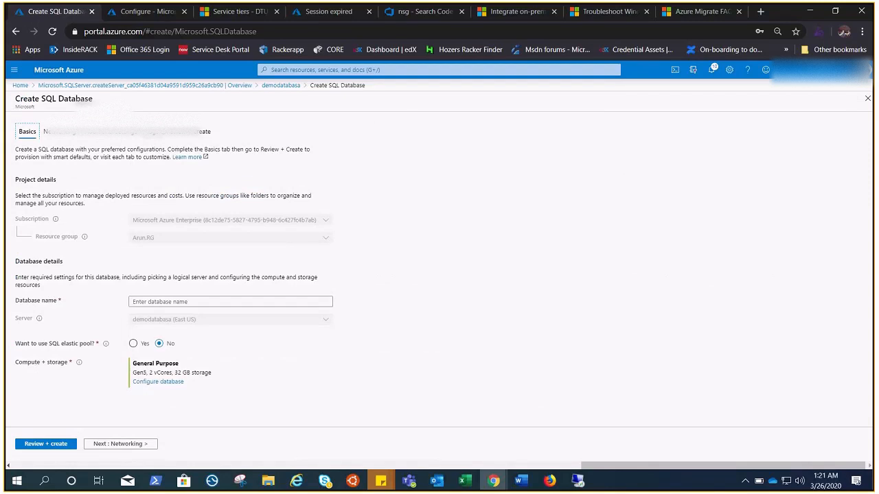
click(169, 301)
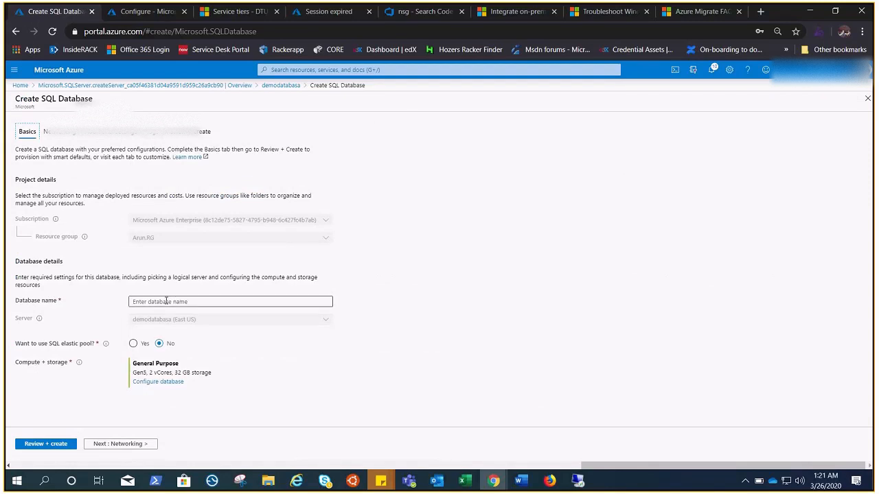
text(demodatabase)
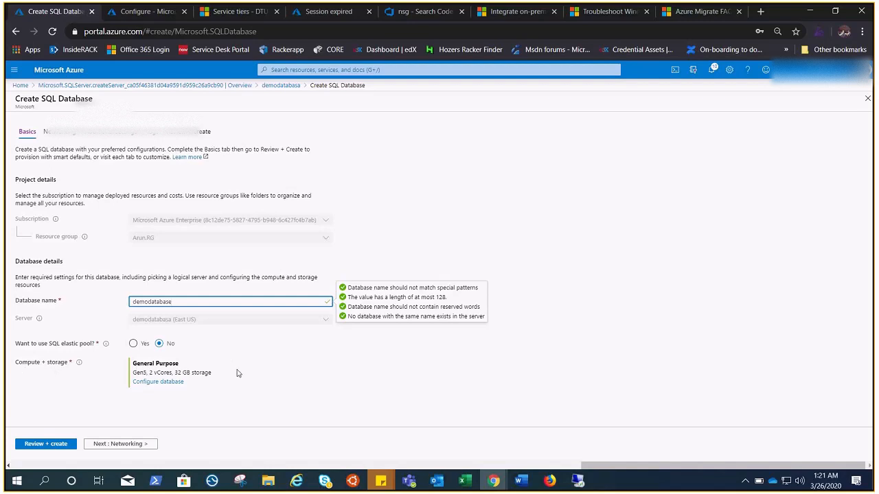
Step: Configure the database's compute and storage with the DTU-based Standard tier, 10 DTUs and 250 GB, and apply it
click(156, 386)
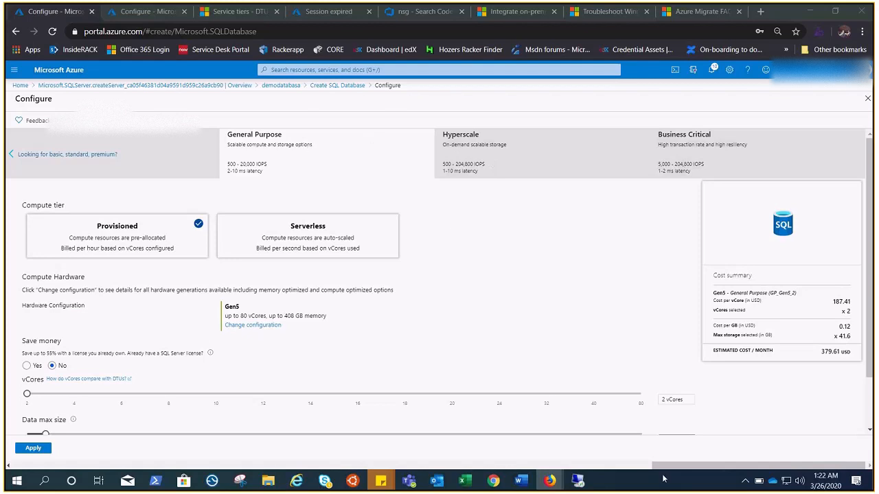
drag(664, 466, 719, 474)
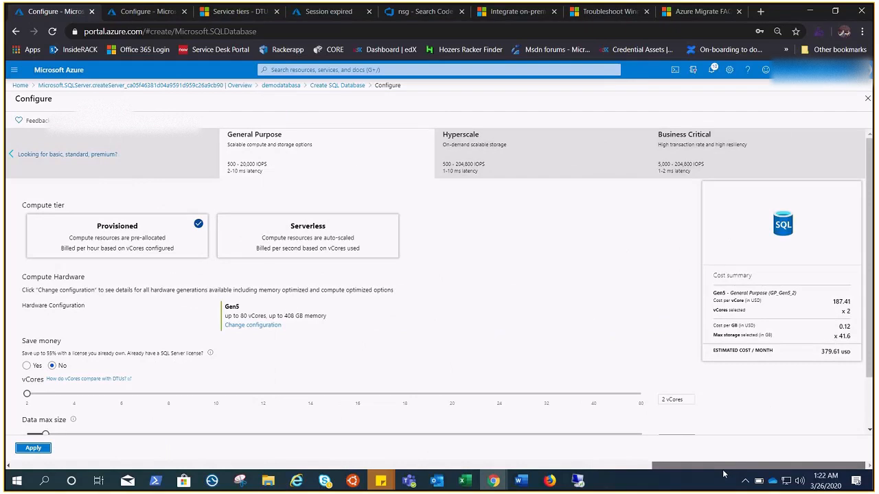
click(68, 156)
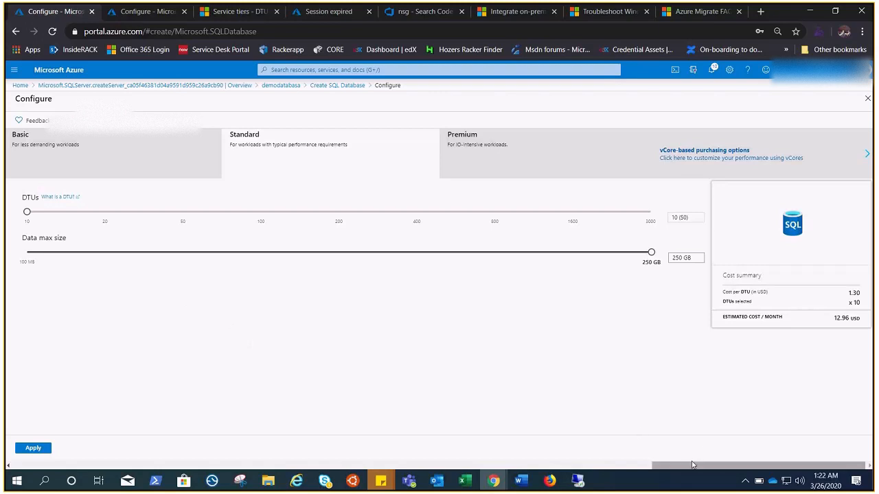
click(868, 156)
click(41, 162)
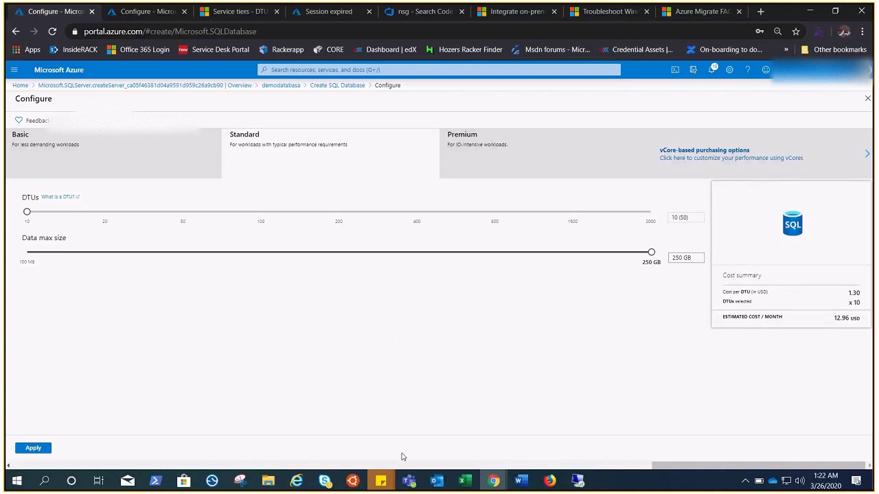
click(37, 448)
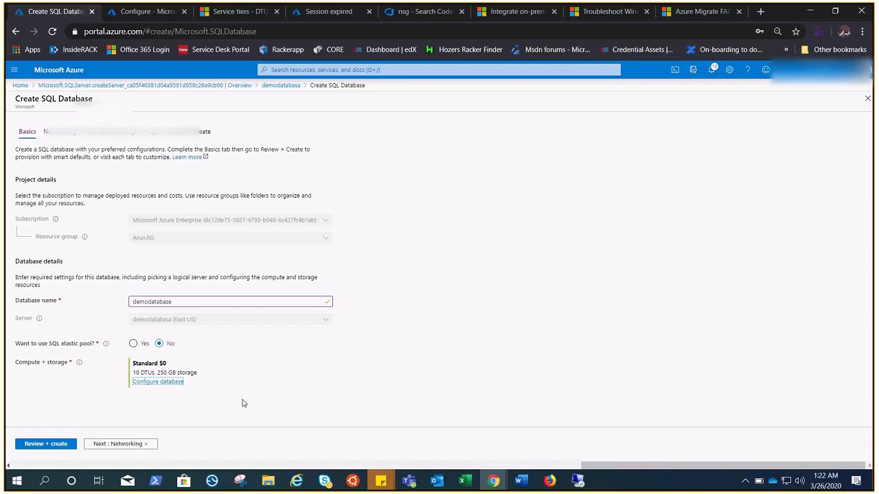
Step: Reconfigure the database with vCore-based purchasing: General Purpose, Provisioned, Gen5, 2 vCores and 32 GB data max size
click(160, 382)
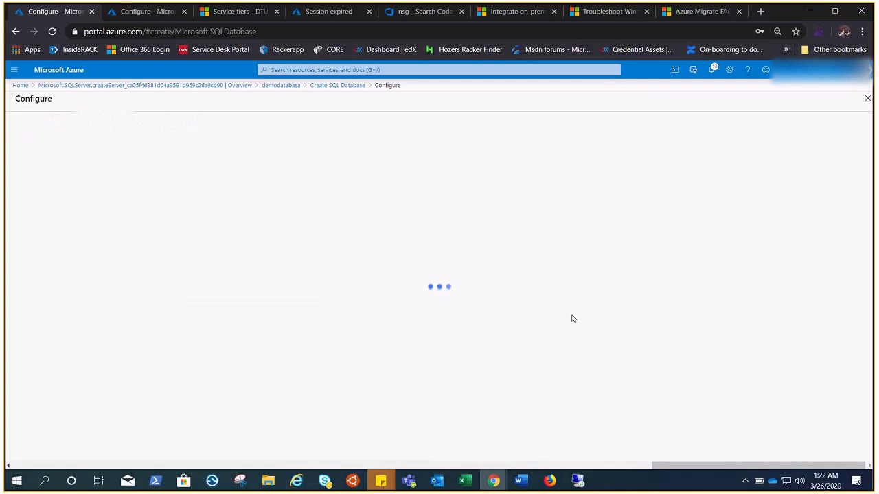
drag(684, 469, 669, 485)
drag(754, 467, 486, 442)
click(412, 383)
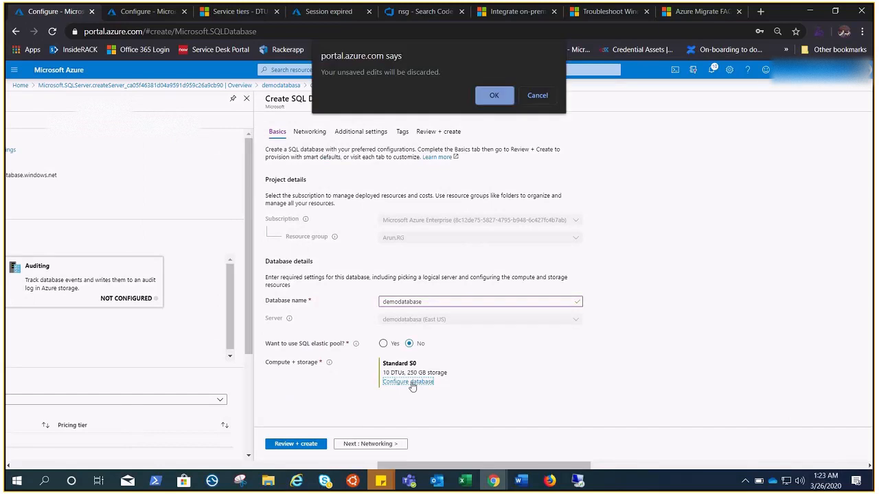
click(495, 97)
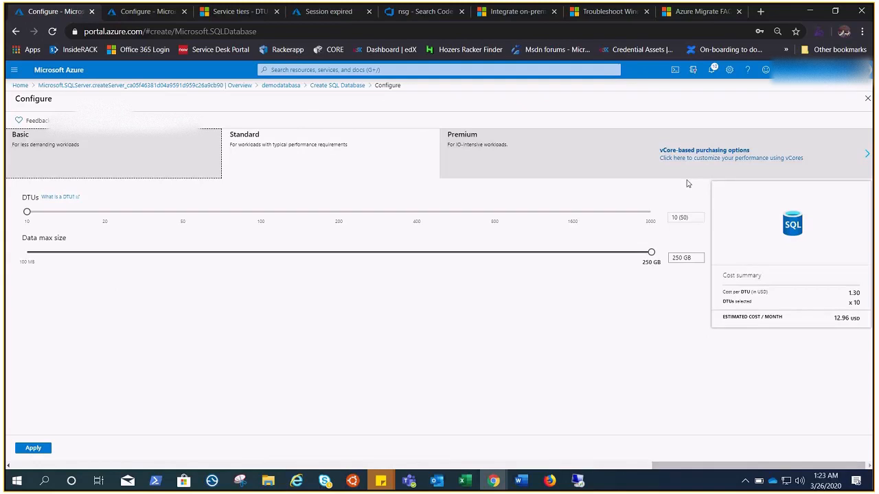
click(686, 153)
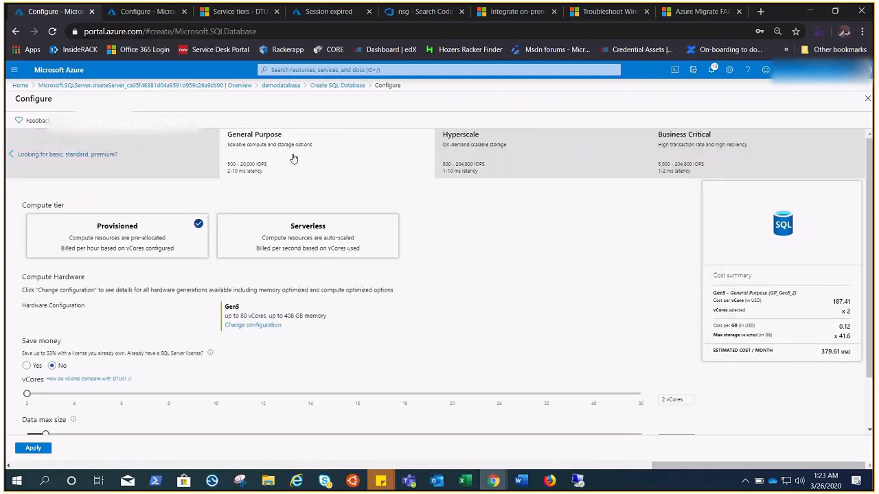
scroll(480, 258, down, 1)
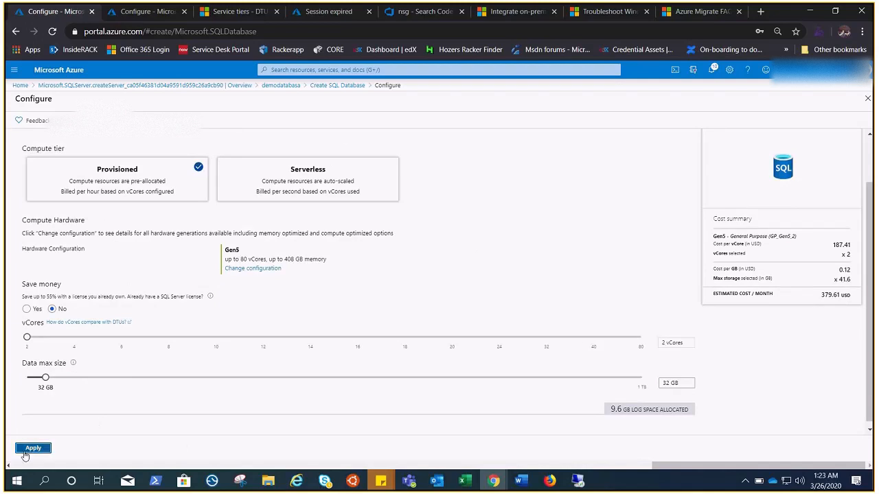
click(33, 448)
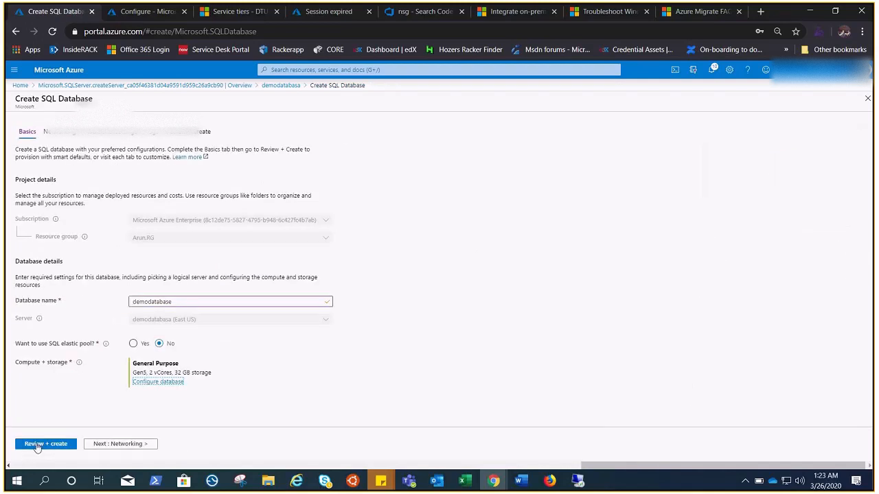
Step: Accept the default networking settings, choose Sample as the existing data source, and review and create the database
click(121, 443)
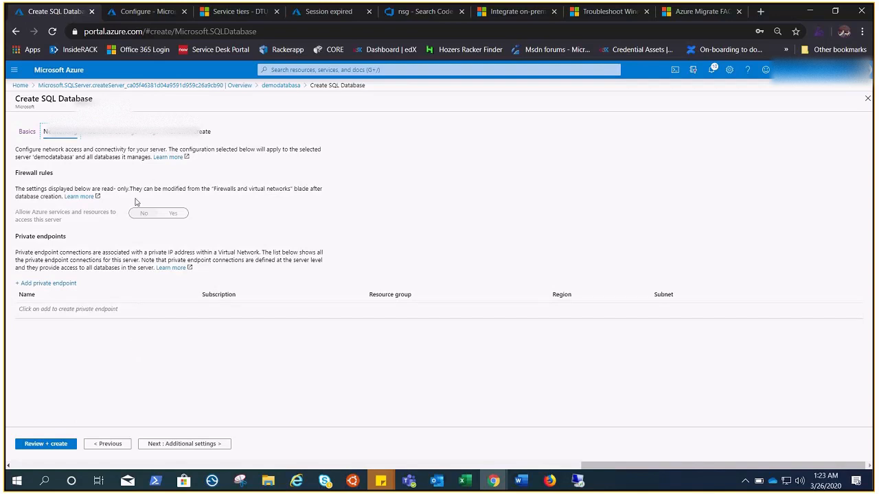
click(182, 444)
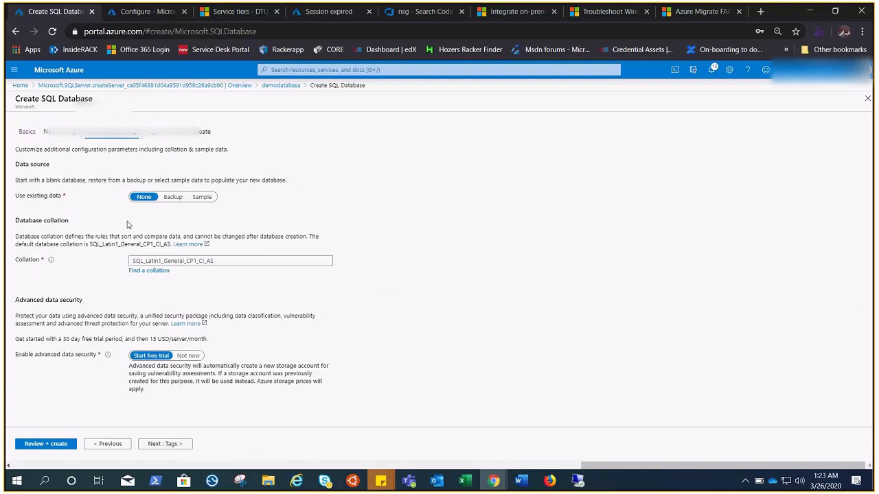
click(202, 197)
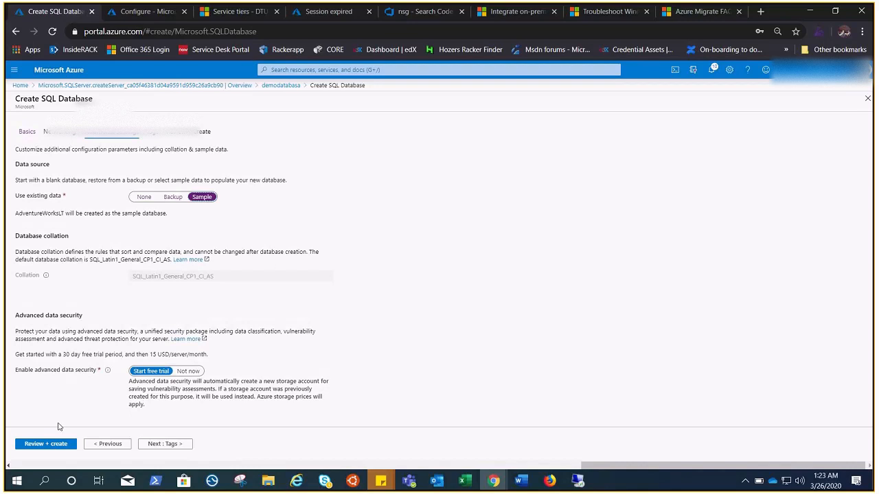
click(46, 444)
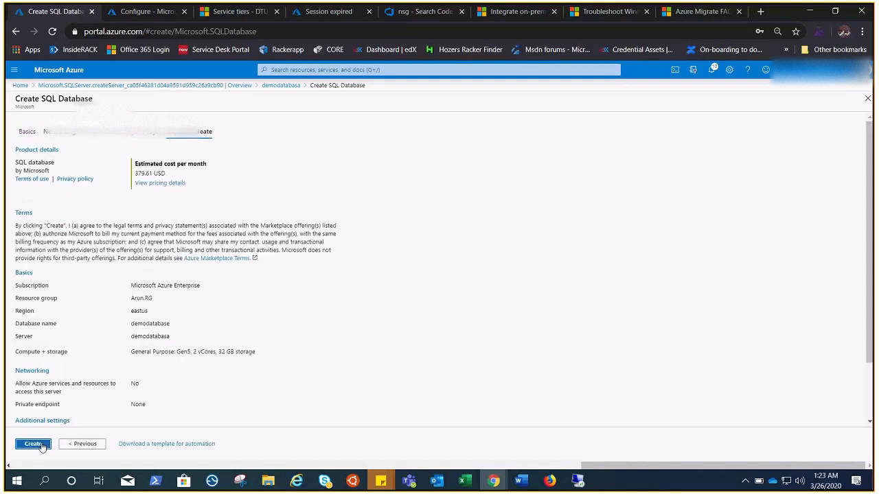
click(40, 443)
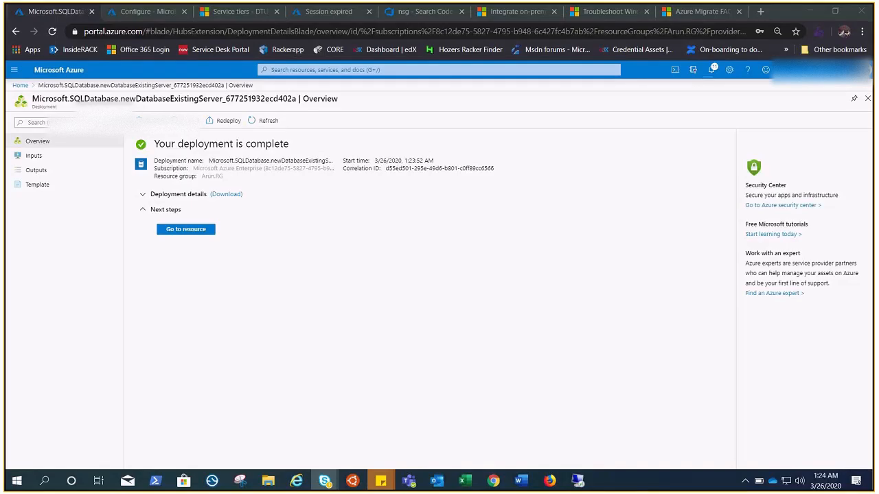
Step: Open the deployed demodatabase resource, dismiss the deployment notification and open the database's Query editor (preview)
click(185, 231)
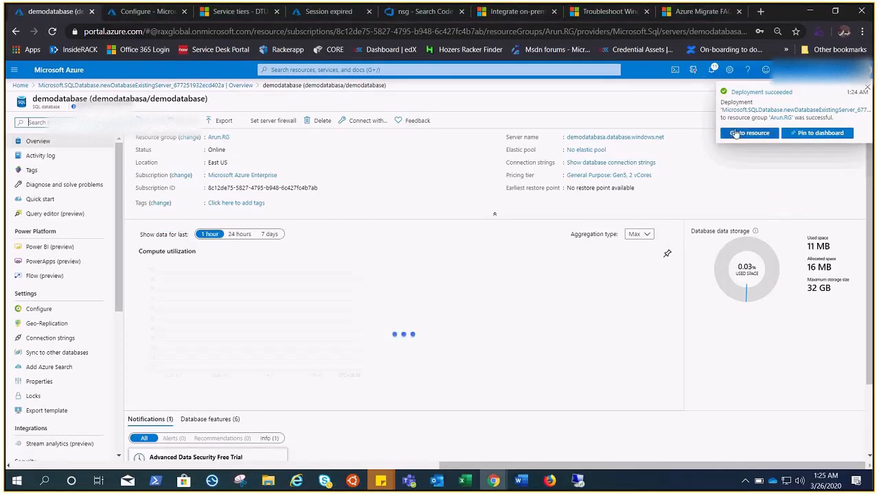
click(867, 90)
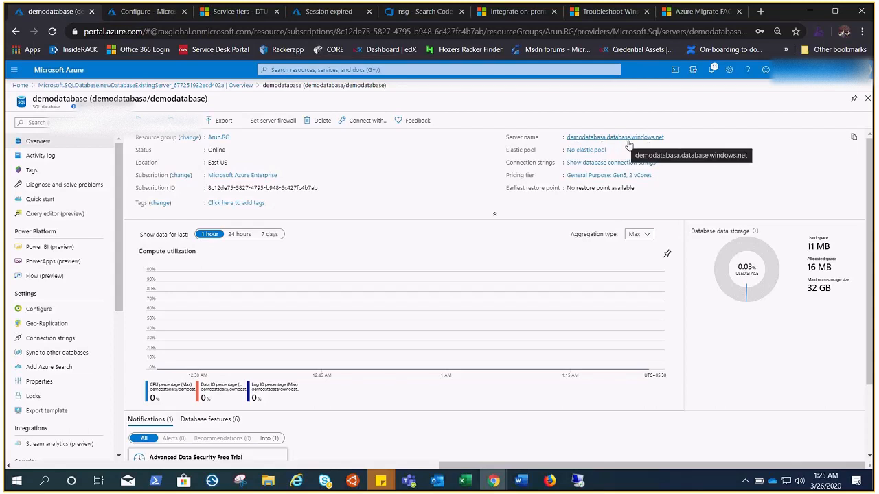
click(57, 215)
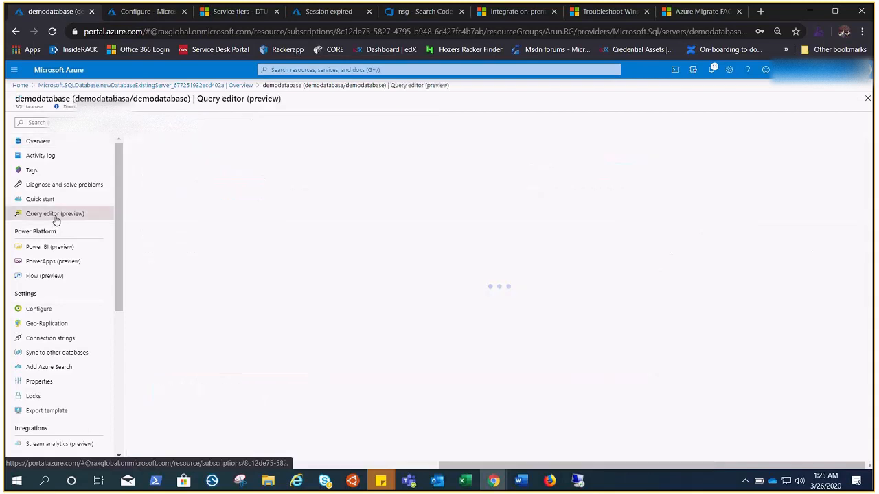
Step: Try to log in to the query editor with SQL server authentication as azadmin, entering the account password
click(550, 481)
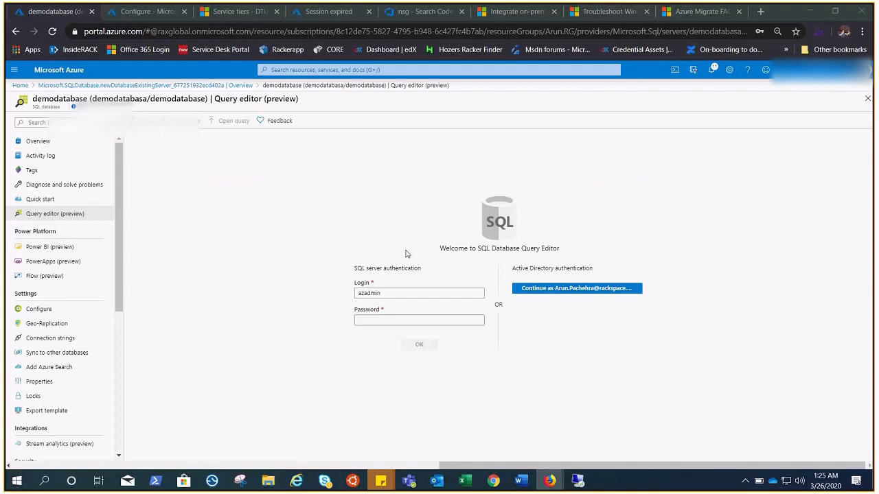
click(361, 320)
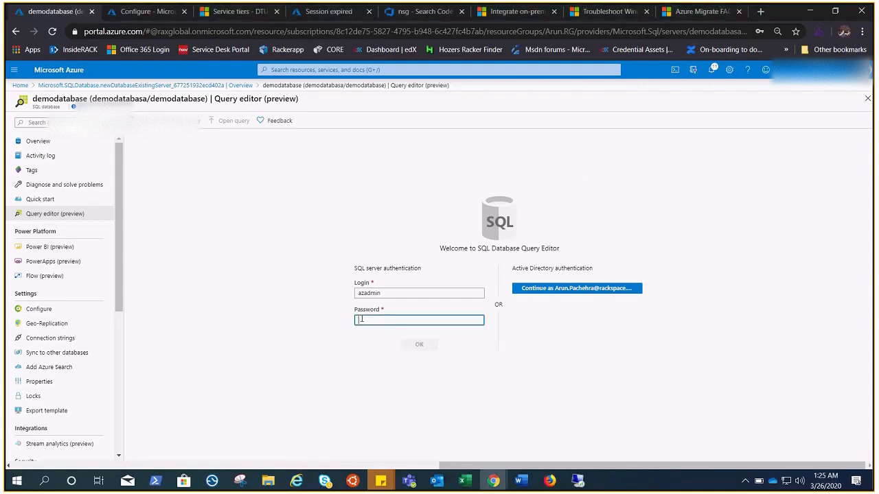
text(••••••••••)
key(Return)
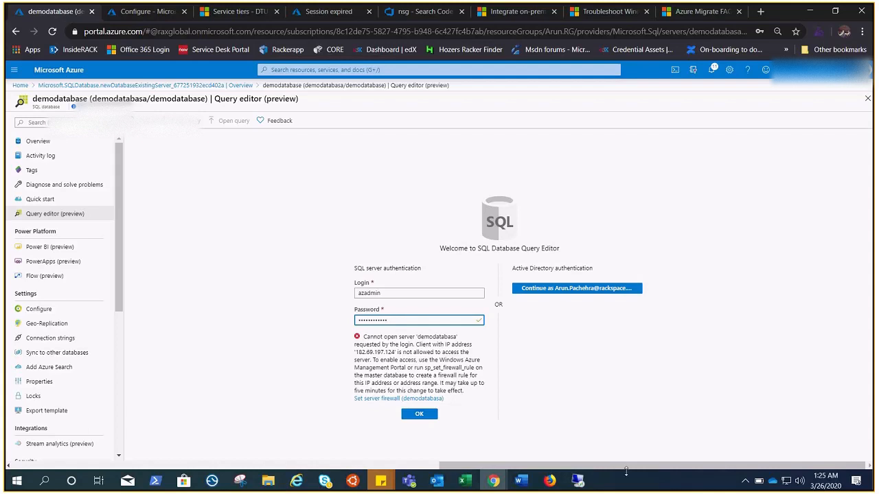
drag(627, 470, 522, 469)
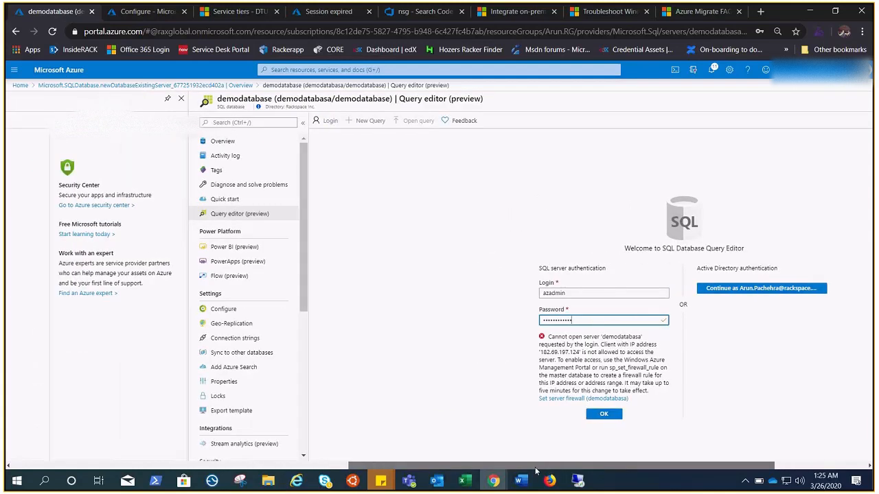
Step: Open the demodatabasa server from the database overview and go to its Firewalls and virtual networks settings
click(265, 143)
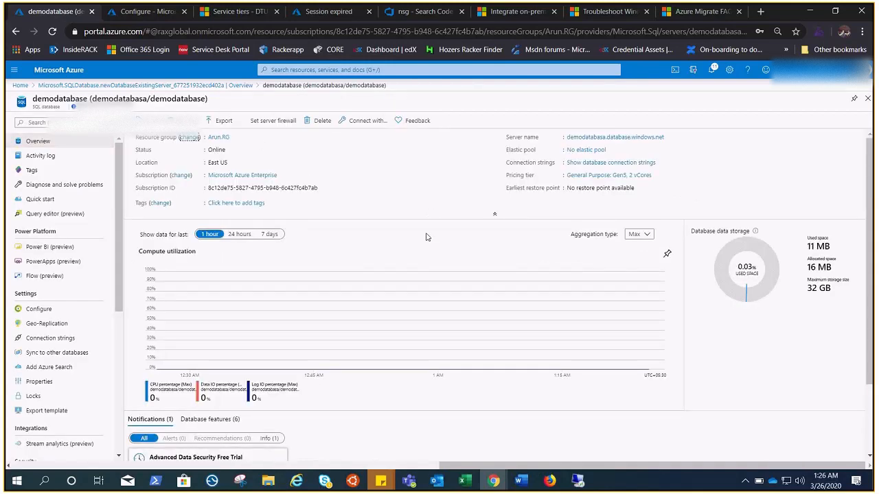
click(633, 138)
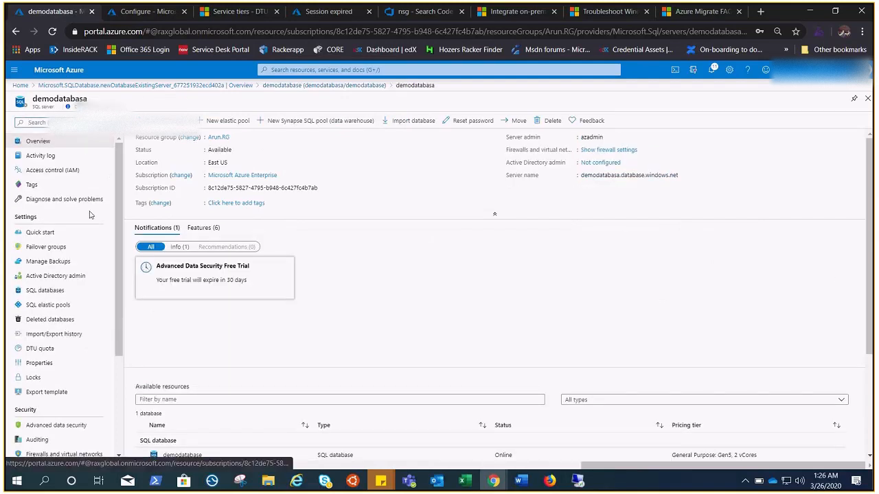
scroll(89, 215, down, 1)
scroll(89, 215, down, 1)
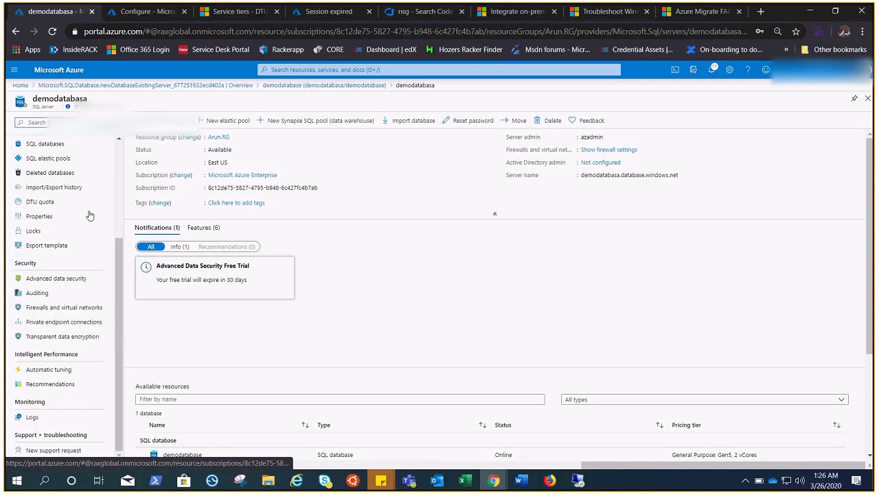
click(43, 309)
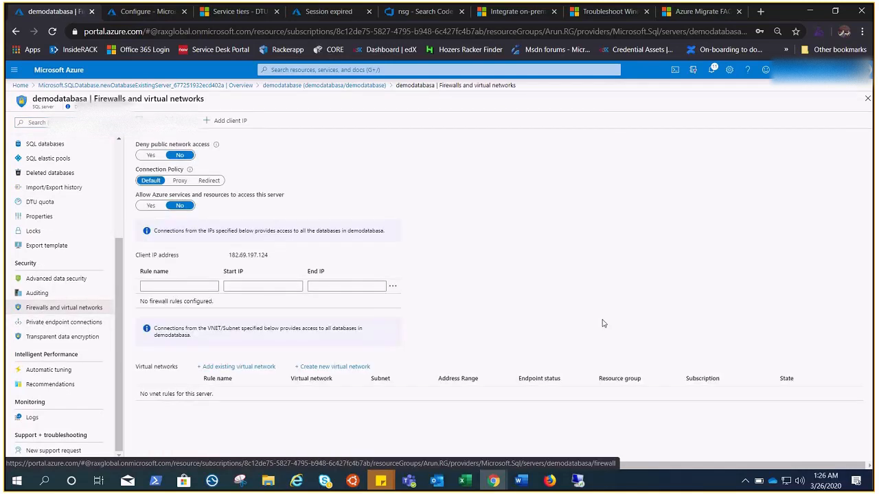
Step: Add a firewall rule named rule with the shown client IP address as both start and end IP, and save it
drag(229, 258, 273, 261)
key(ctrl+c)
click(274, 285)
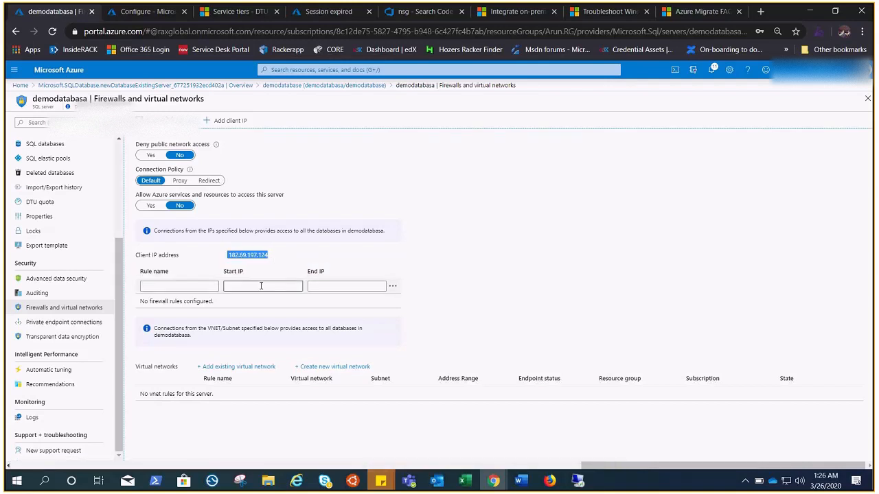
key(ctrl+v)
click(337, 287)
key(ctrl+v)
click(186, 289)
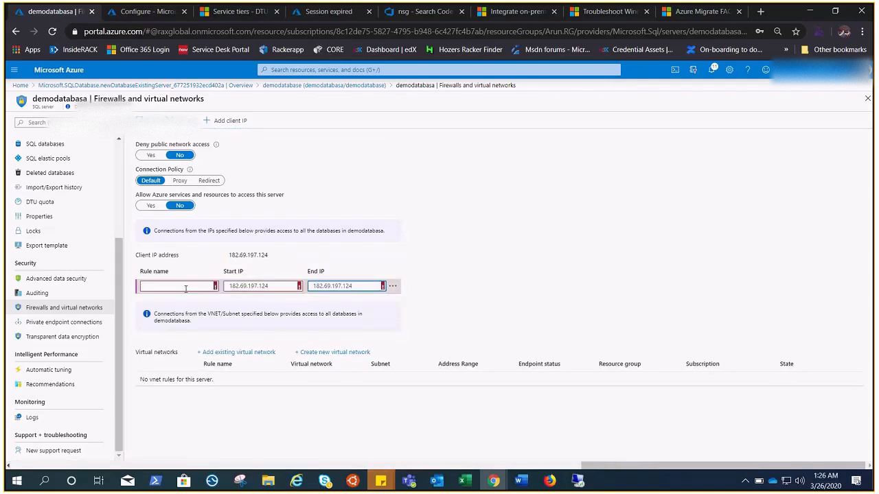
text(rule)
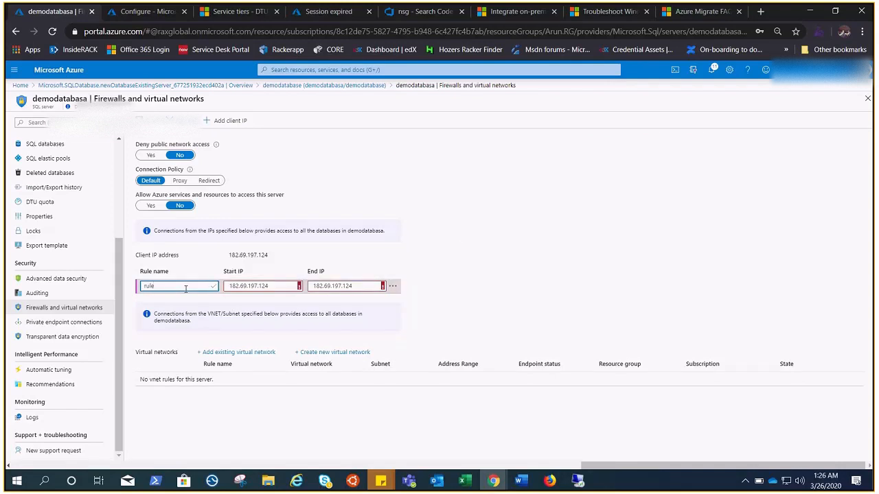
click(229, 286)
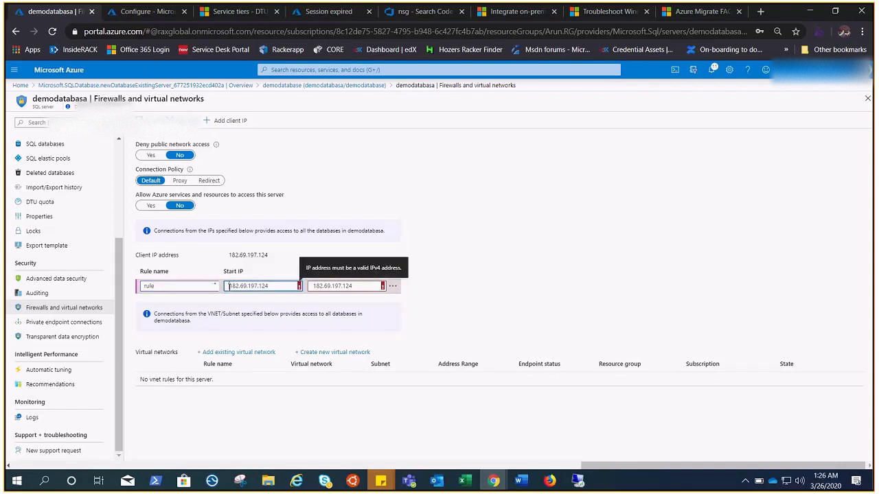
click(314, 287)
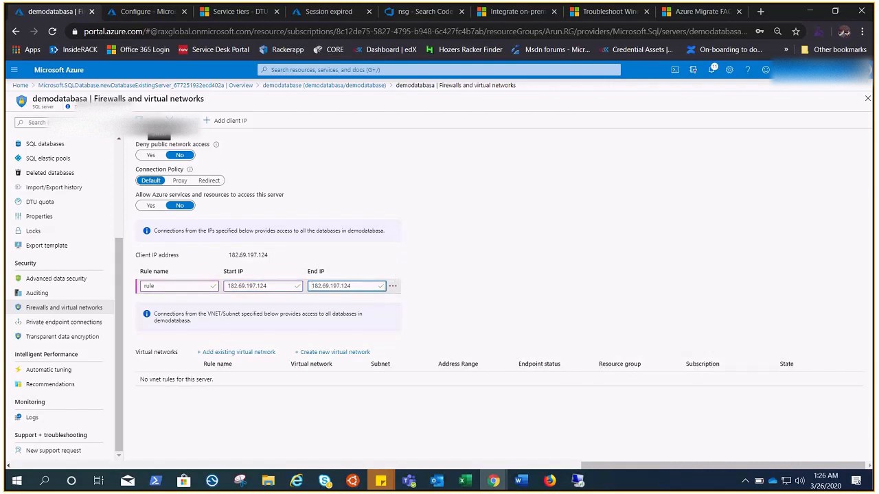
click(145, 120)
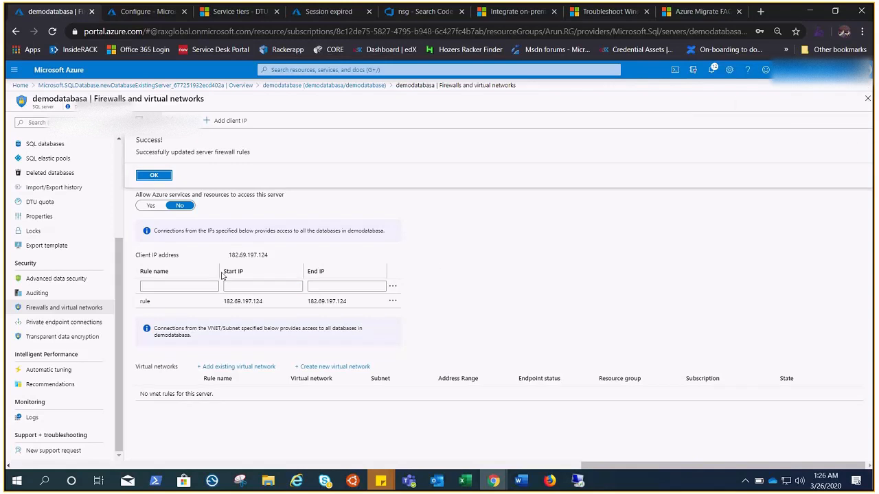
Step: Open demodatabase from the server's SQL databases and go to its Query editor (preview)
scroll(59, 251, up, 3)
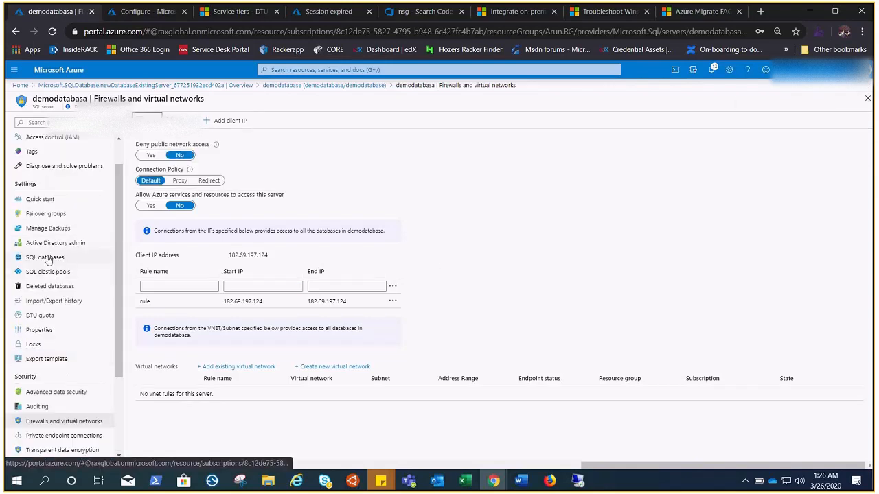
click(59, 257)
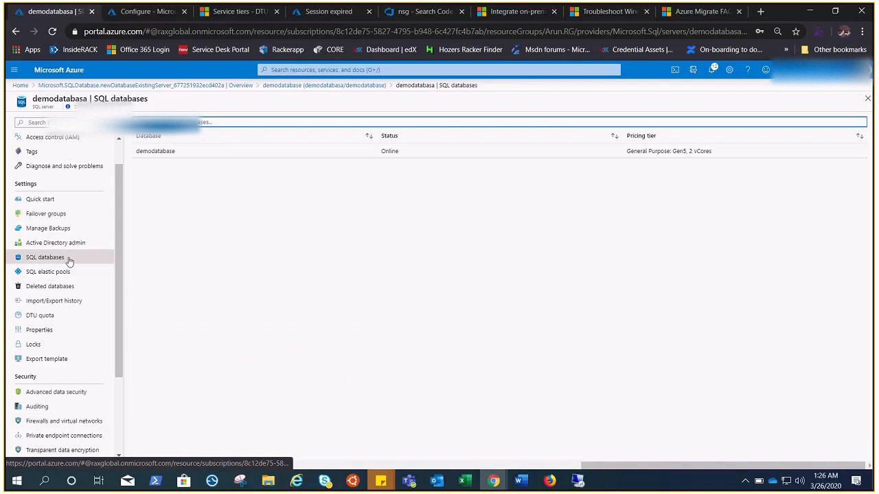
click(151, 152)
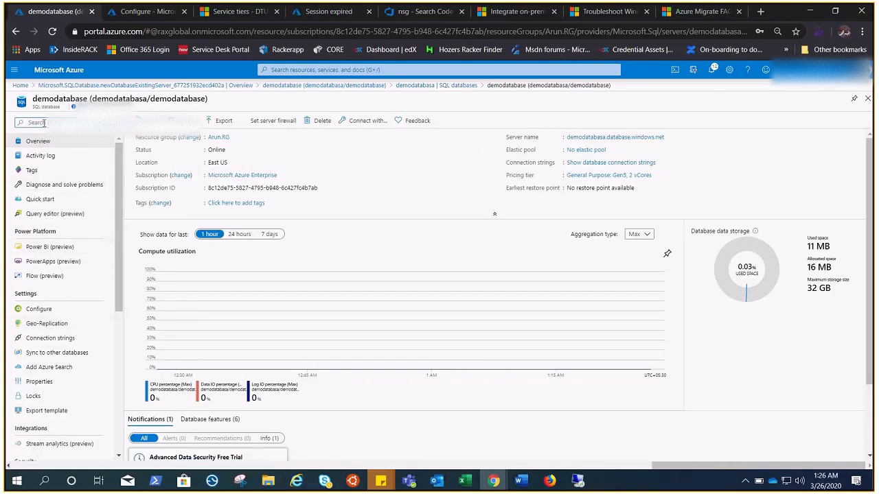
click(43, 215)
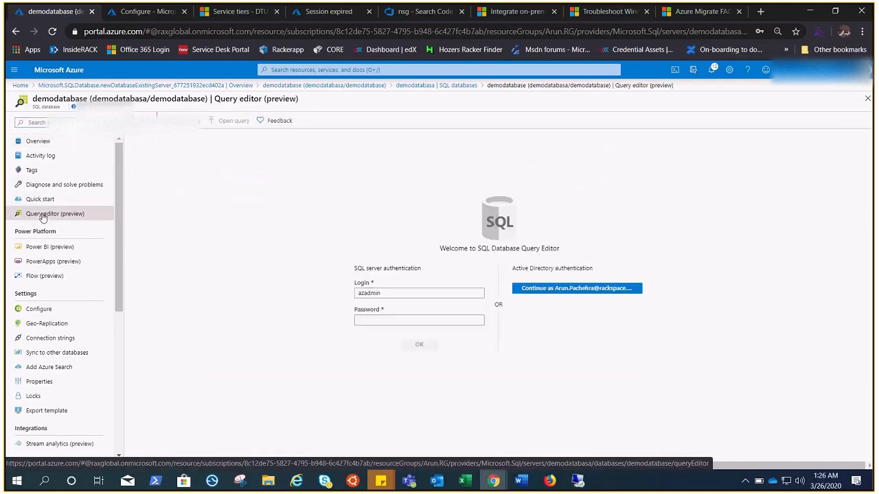
Step: Log in to the query editor with SQL server authentication as azadmin, entering the account password
click(383, 321)
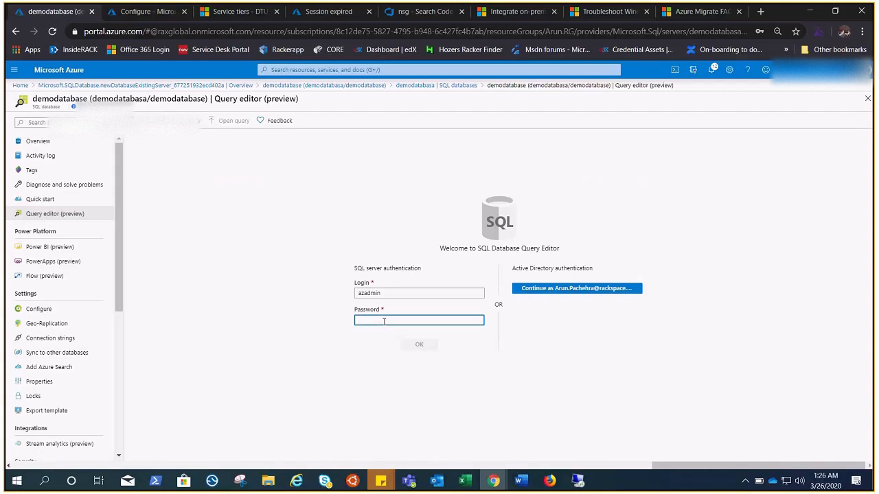
key(ctrl+v)
text(•••)
click(429, 347)
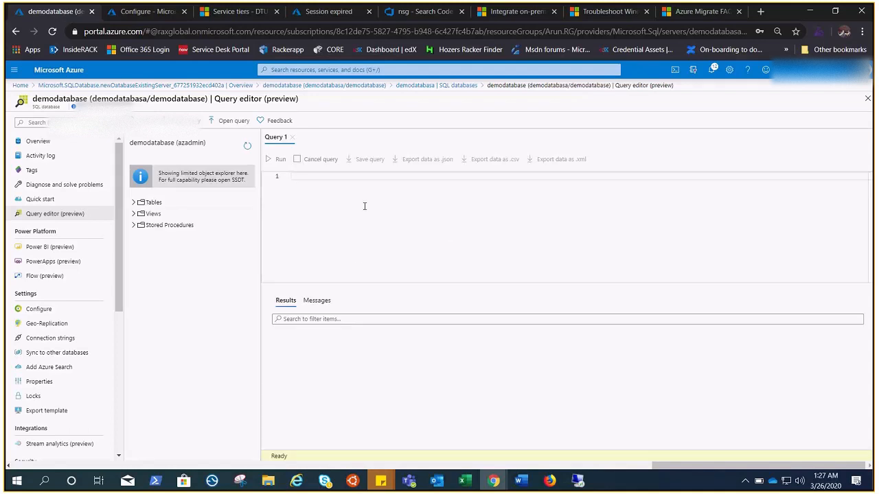
Step: Expand the Tables folder and run the query select * from [SalesLT].[ProductDescription]
click(136, 205)
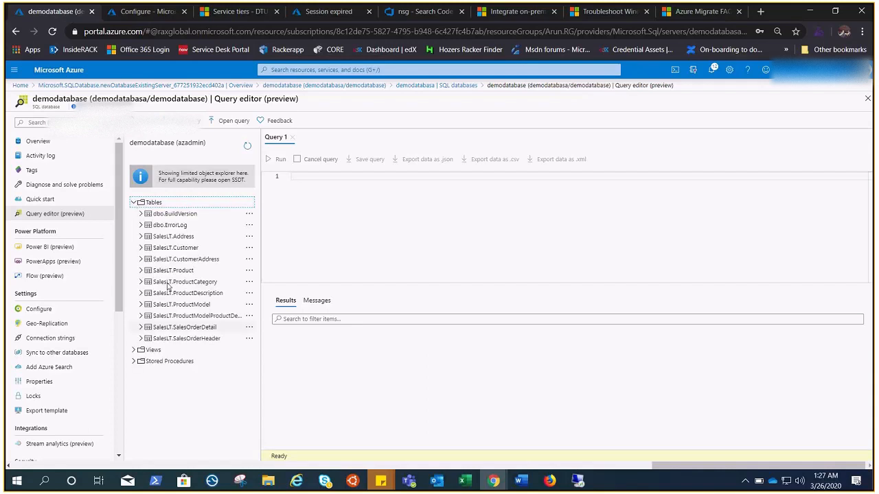
click(311, 177)
text(select)
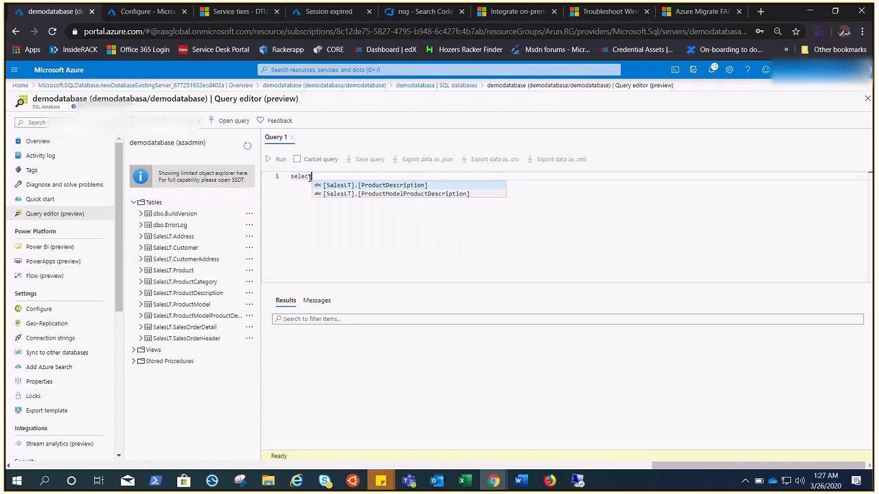
text( * from )
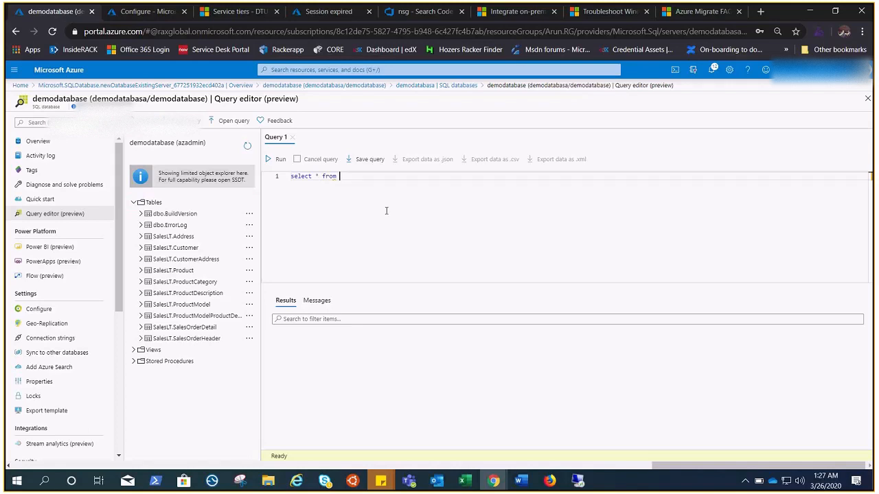
text([SalesLT].[ProductDescription])
click(281, 159)
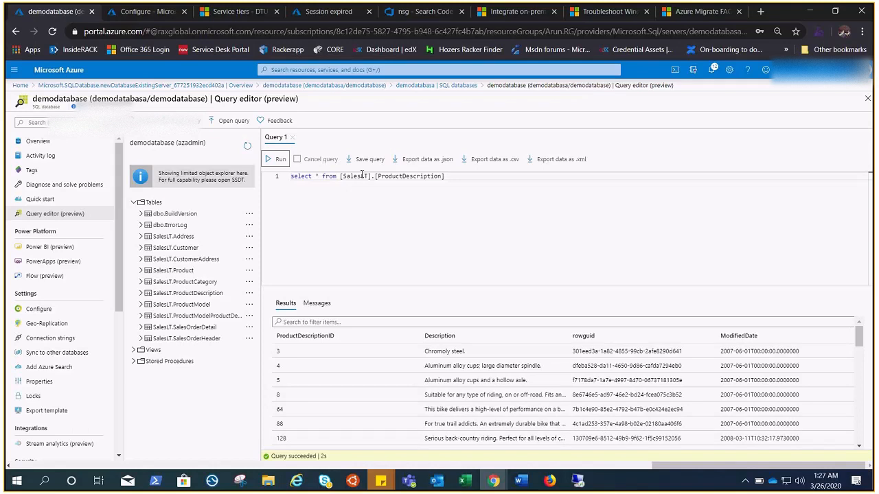
Step: In a new query, paste and run the SELECT TOP 20 statement joining SalesLT.ProductCategory and SalesLT.Product on productcategoryid
click(178, 122)
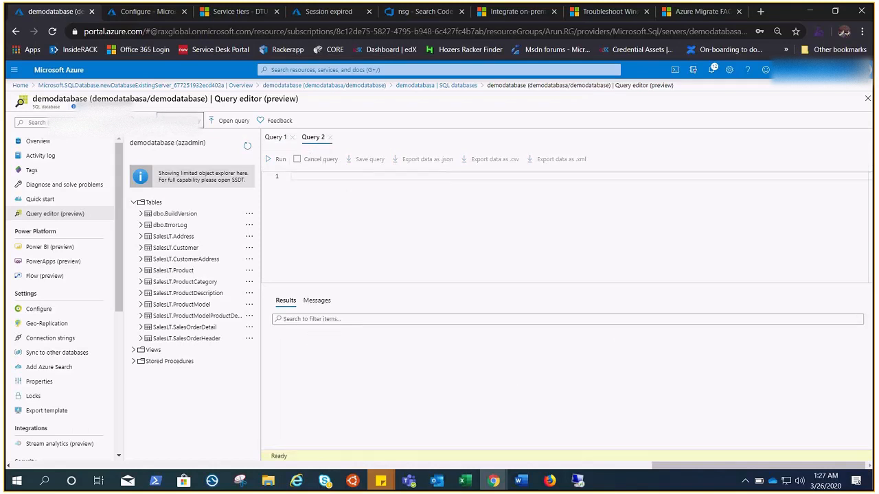
key(alt+Tab)
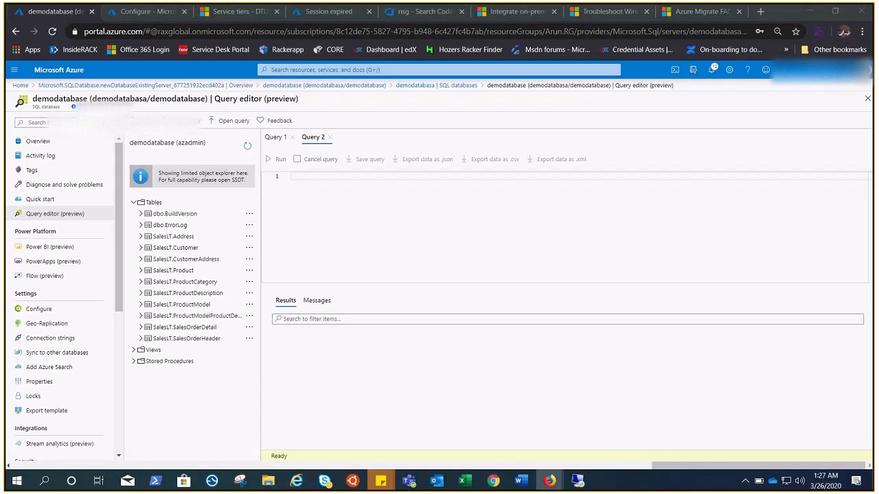
click(321, 177)
key(ctrl+v)
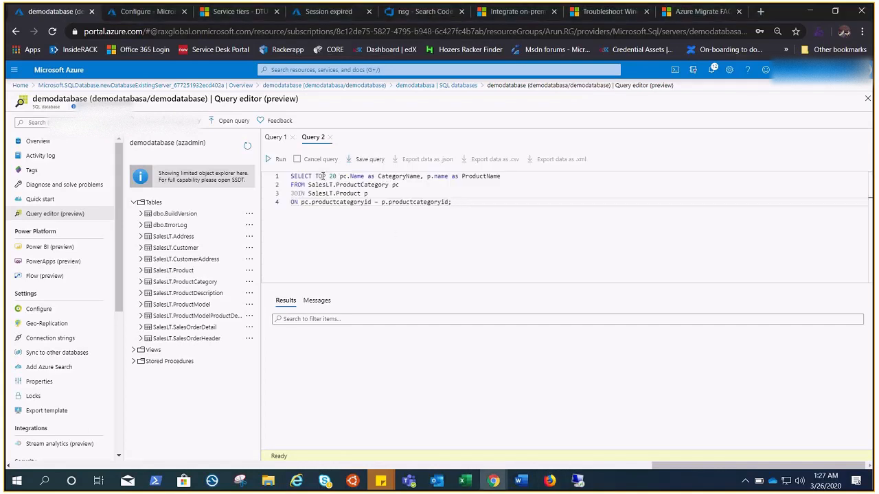
click(277, 159)
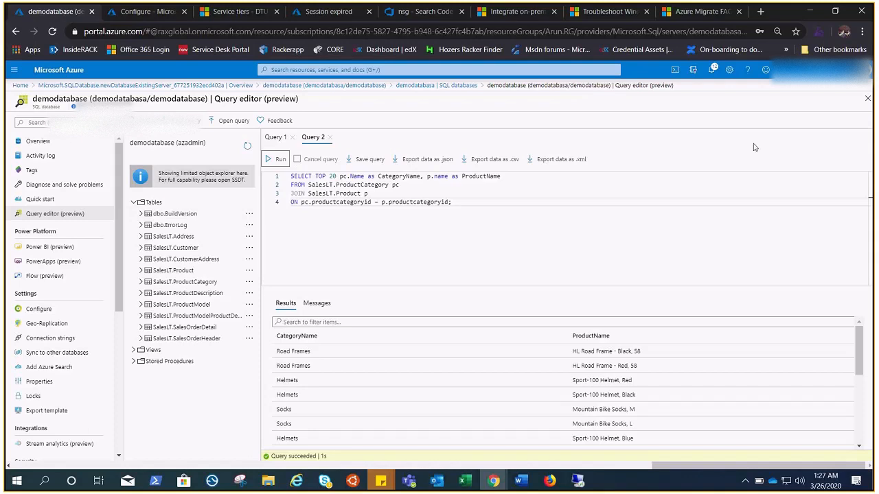
Step: Close the query editor, discarding the unsaved edits, and open the server firewall settings from the demodatabase overview
click(868, 98)
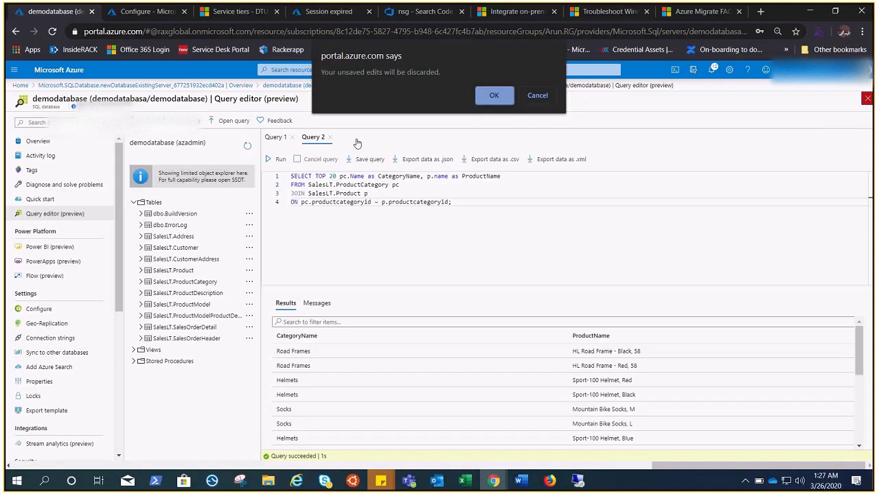
click(508, 99)
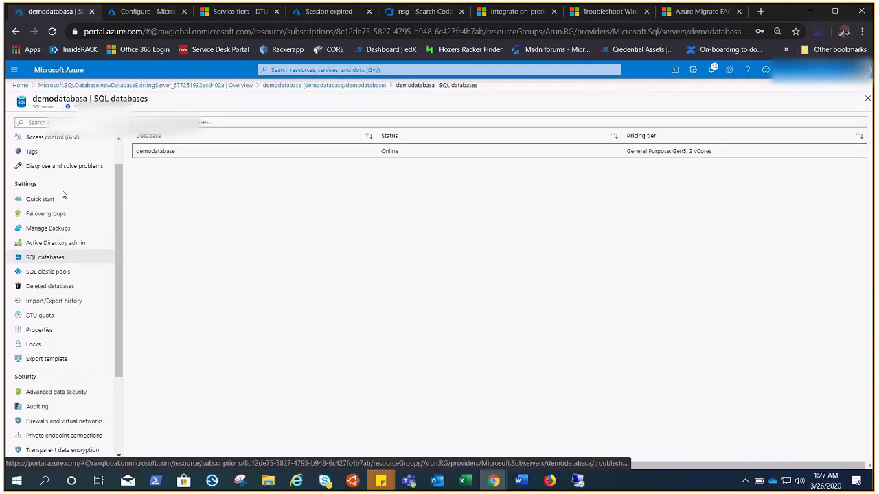
click(171, 152)
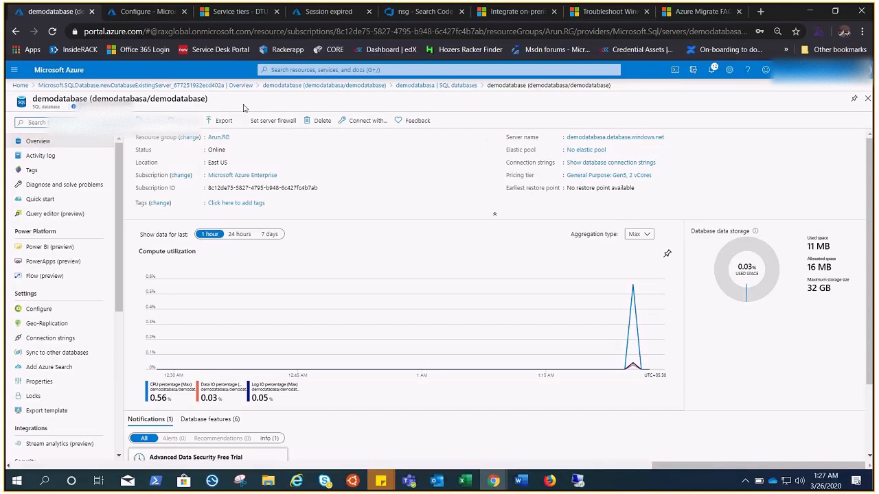
click(291, 123)
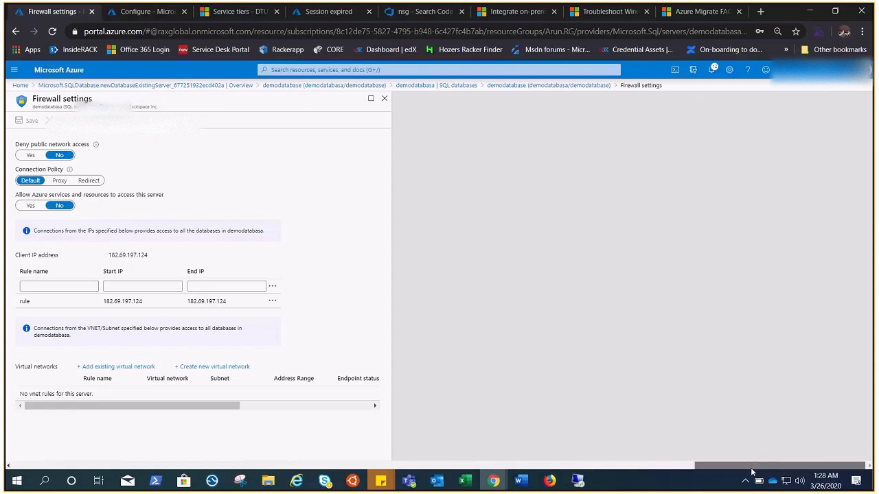
Step: Delete the firewall rule named rule in the demodatabasa server's Firewalls and virtual networks settings and save the change
drag(752, 473, 569, 478)
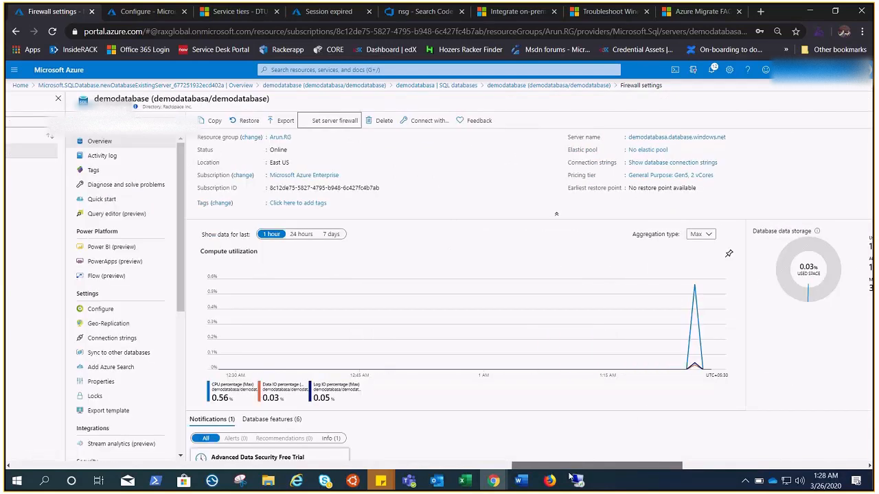
click(633, 140)
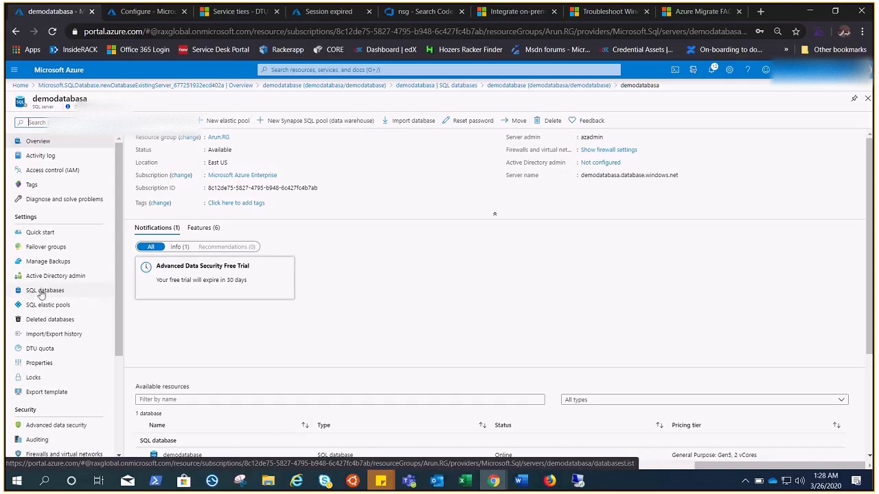
scroll(41, 294, down, 2)
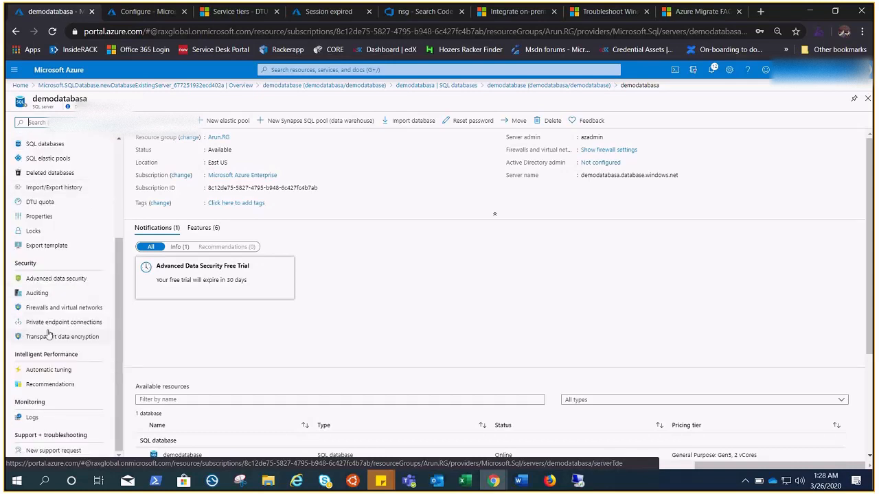
click(52, 310)
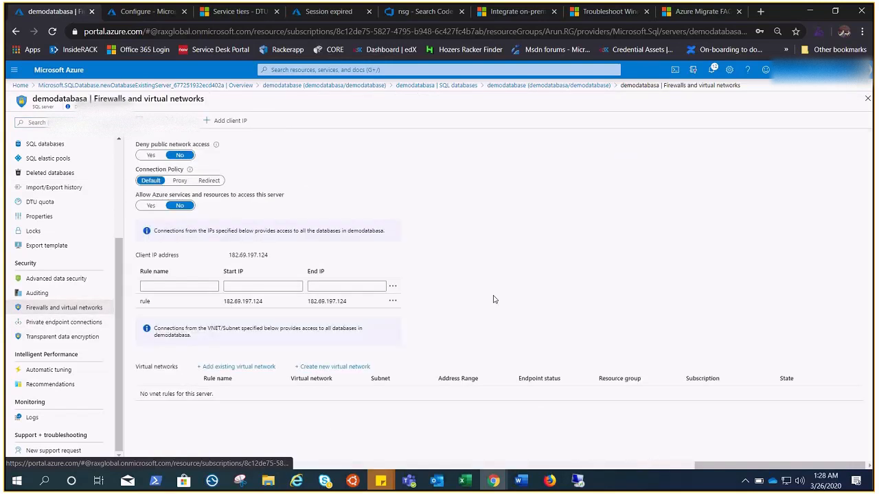
click(392, 301)
click(412, 308)
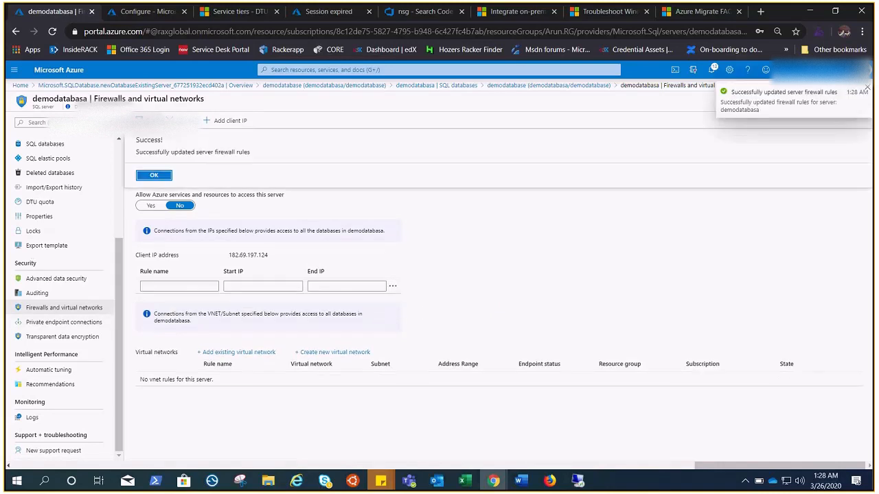
Step: Return to the demodatabase overview through the server's list of SQL databases
scroll(45, 323, up, 3)
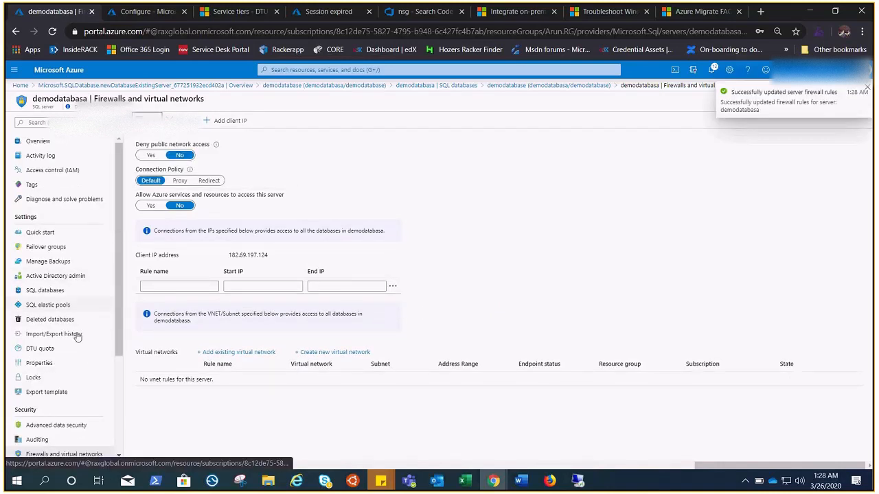
click(42, 294)
click(160, 153)
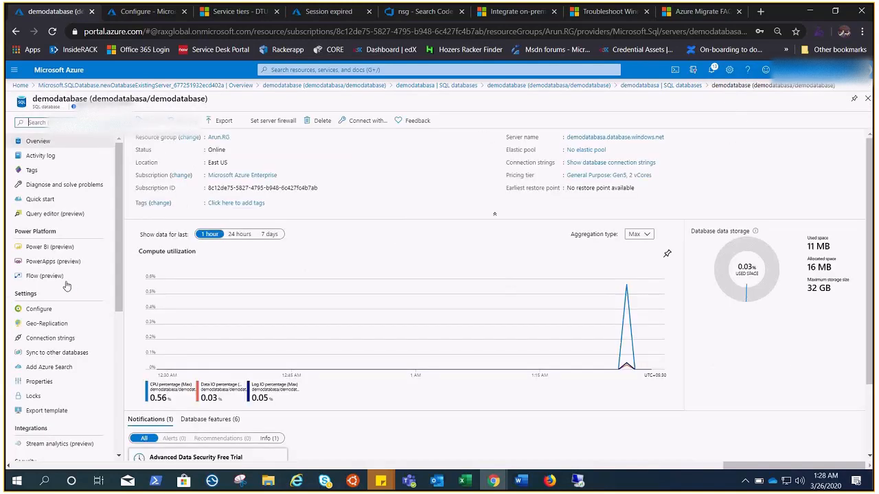
Step: Open the query editor for demodatabase and try to sign in with the saved SQL server admin password
click(48, 215)
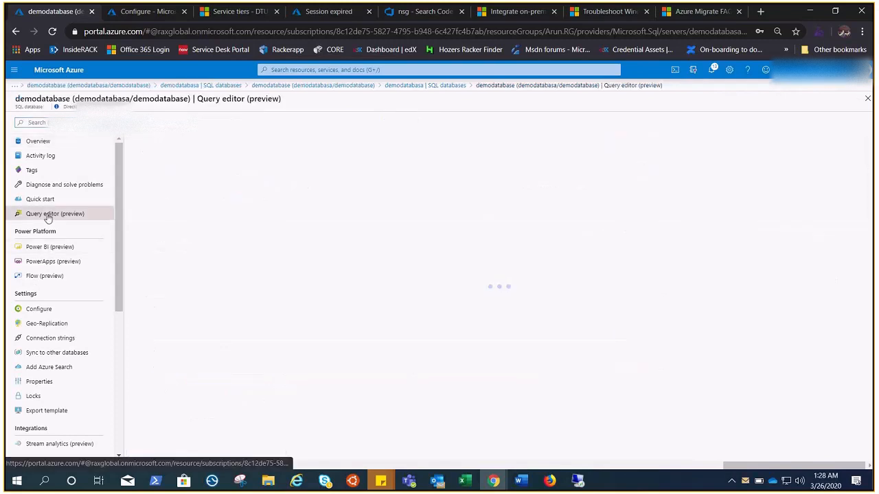
click(408, 320)
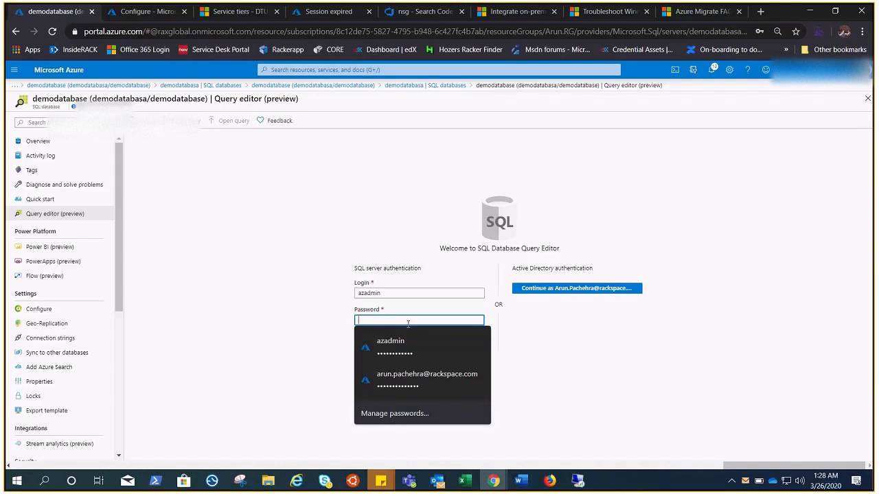
click(417, 356)
click(420, 350)
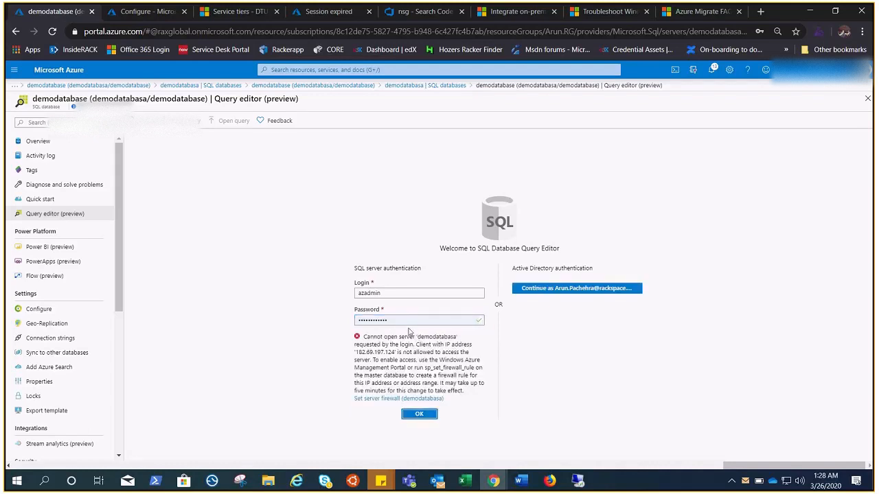
Step: Re-enter the SQL server account password in the query editor login and retry signing in
drag(406, 322, 318, 318)
text(•••••••)
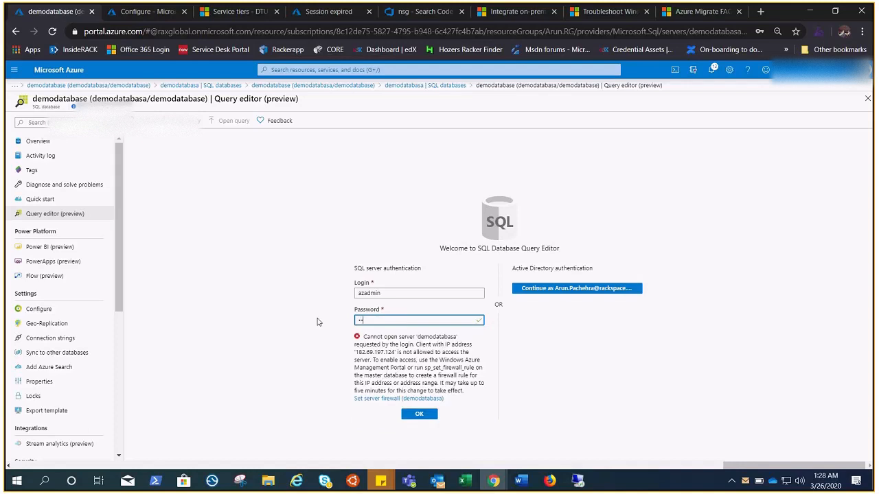
text(•••)
click(415, 415)
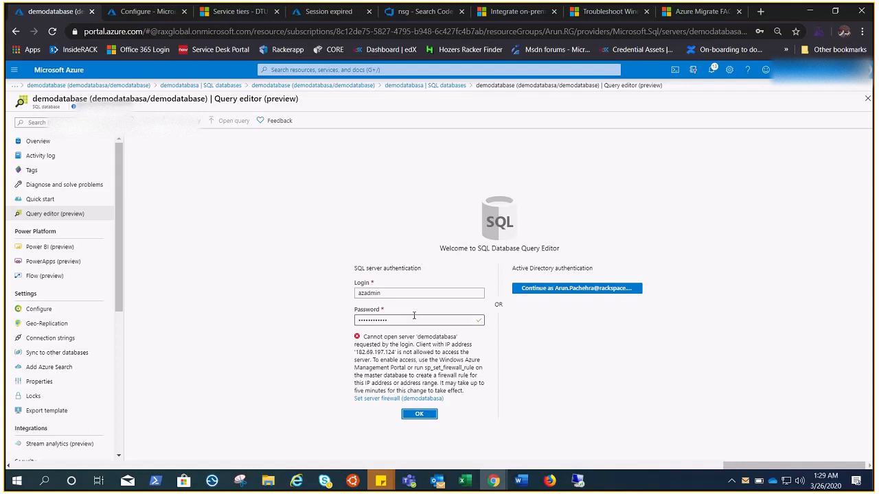
drag(399, 320, 296, 309)
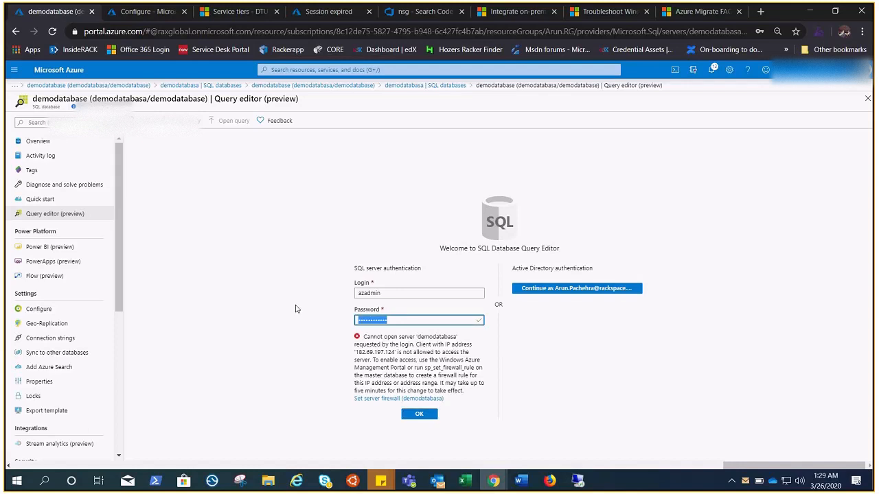
text(************)
click(419, 415)
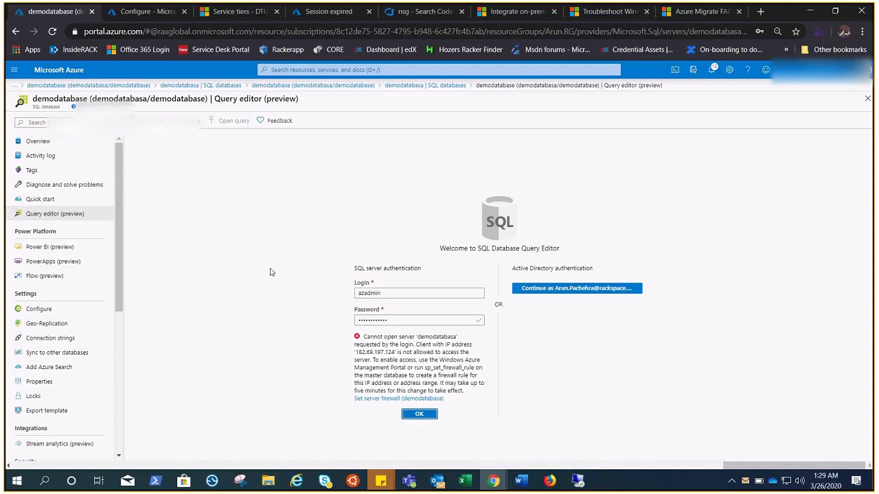
Step: Review the server's firewall settings from the demodatabase overview, then close them
click(36, 142)
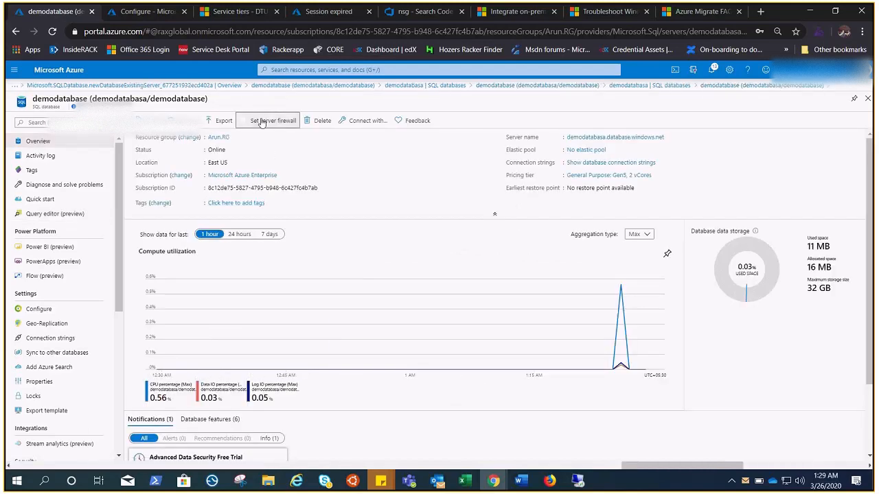
click(261, 122)
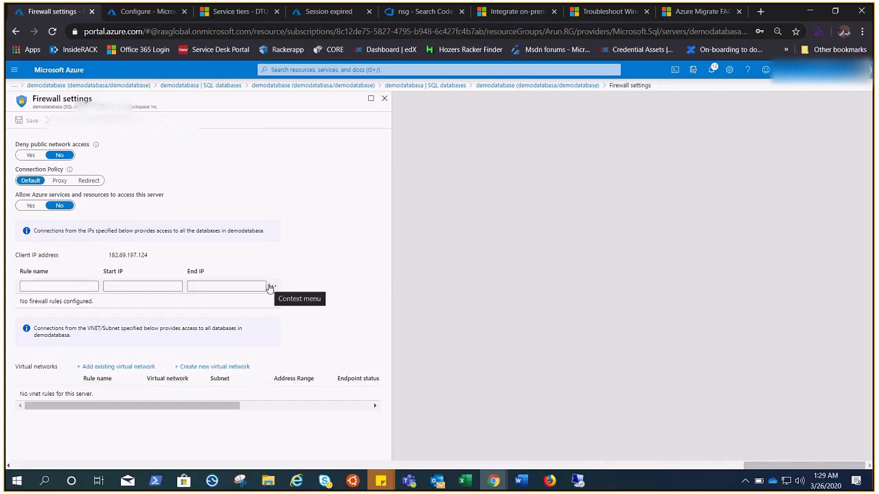
click(385, 99)
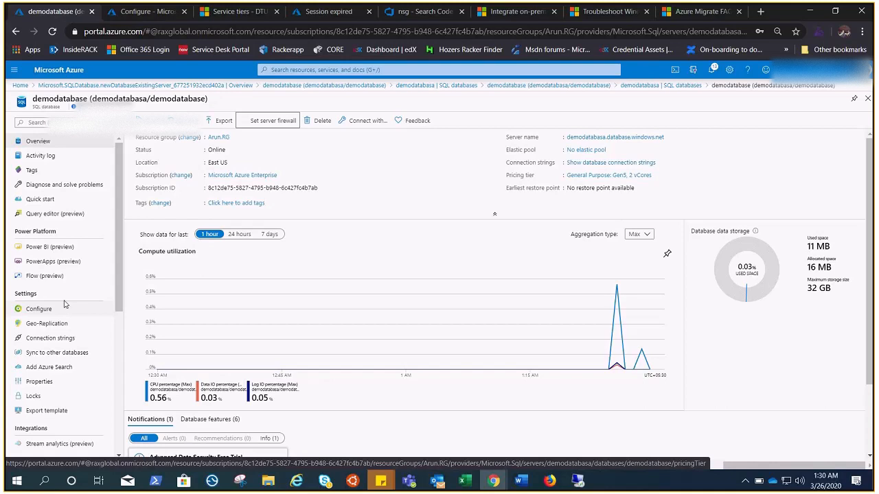
click(265, 124)
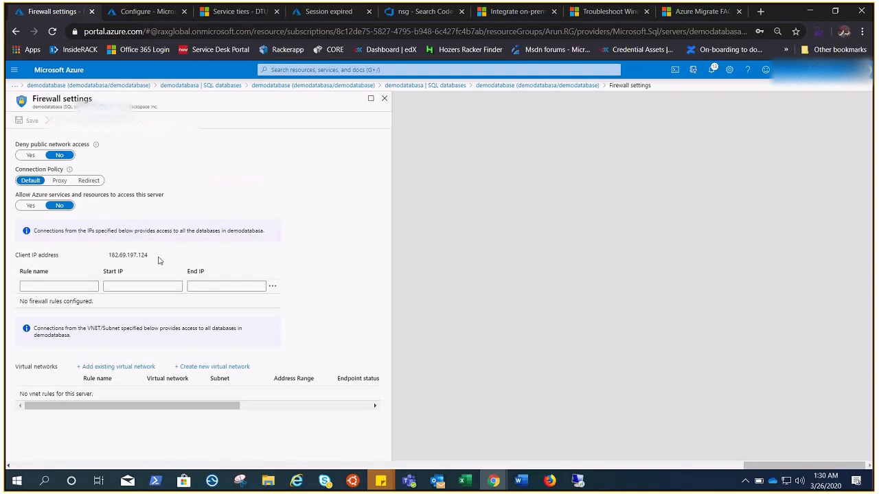
drag(158, 260, 107, 256)
key(ctrl+c)
click(120, 285)
key(ctrl+v)
click(220, 285)
key(ctrl+v)
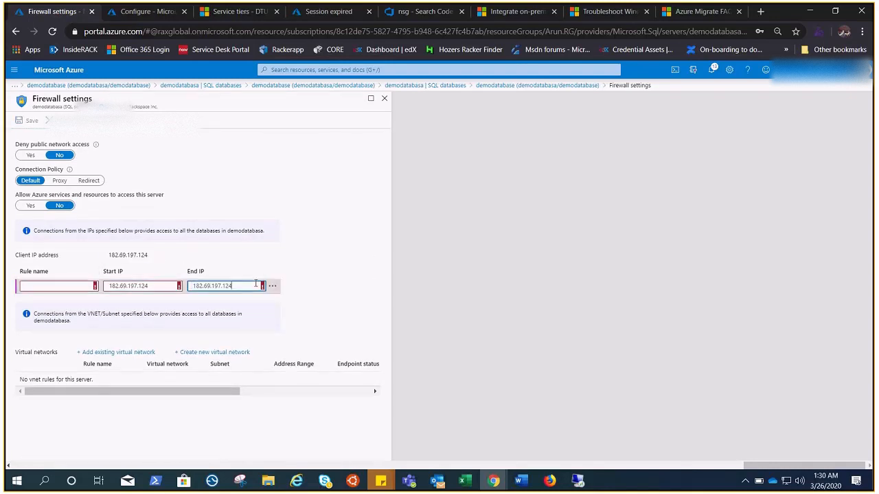
Step: Name the new firewall rule rule, remove the leading spaces from both IP values, save it and close the firewall settings
click(49, 287)
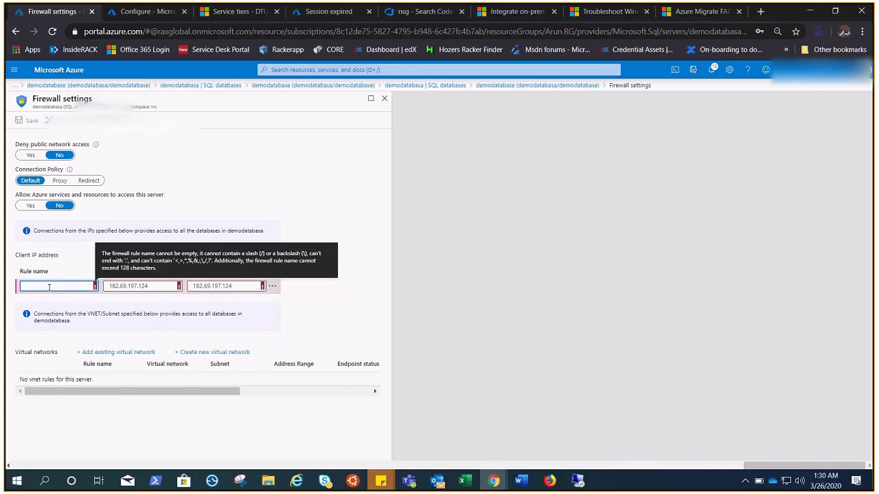
text(rule)
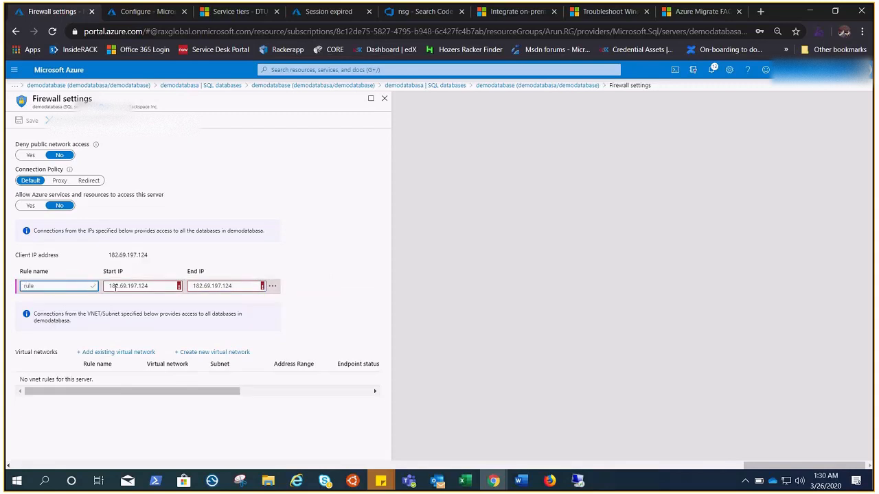
click(111, 286)
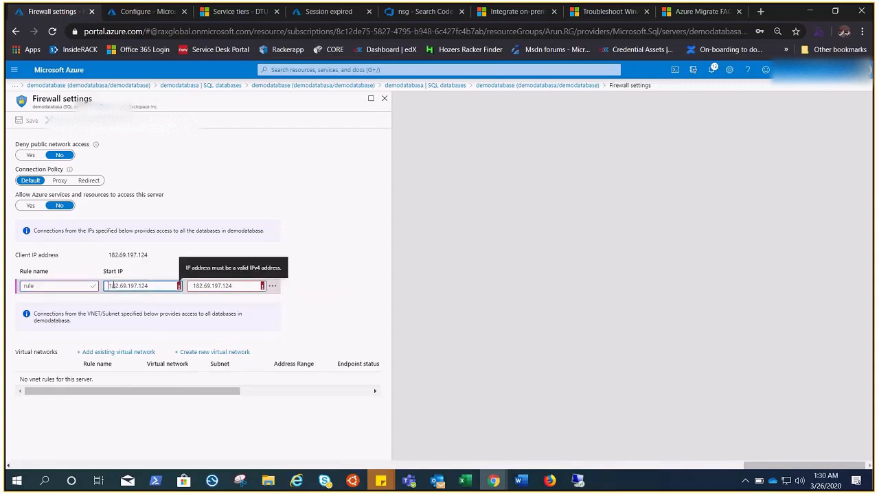
click(192, 285)
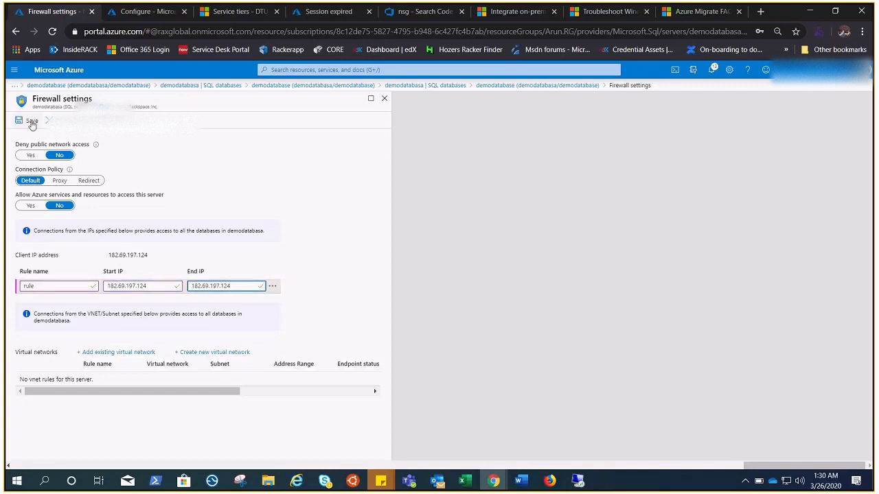
click(31, 122)
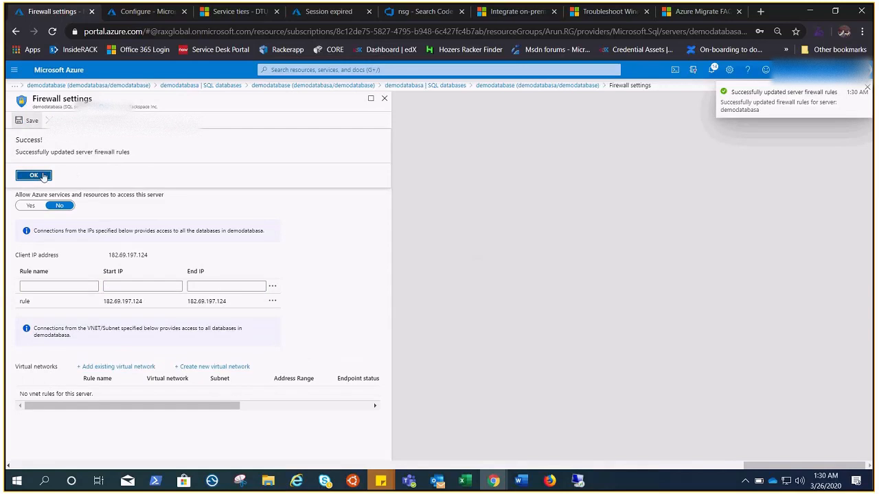
click(33, 176)
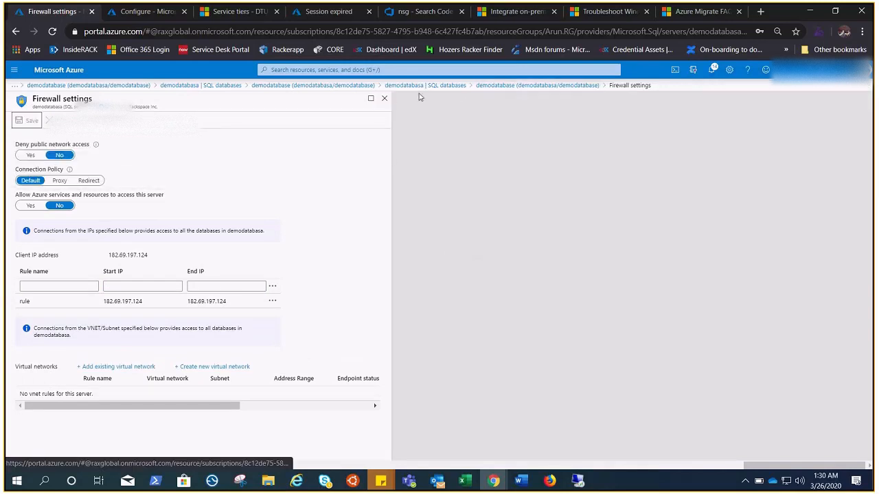
click(385, 99)
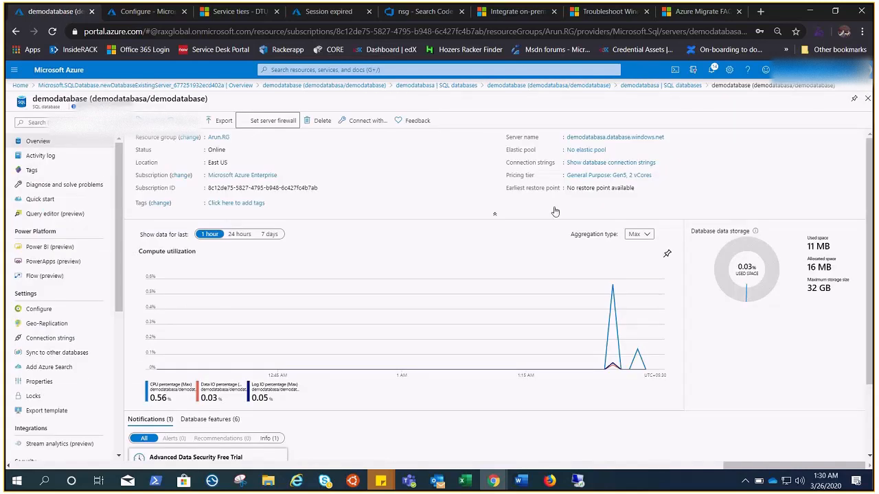
Step: Delete the firewall rule named rule from the demodatabasa server's Firewalls and virtual networks settings and save the change
click(621, 139)
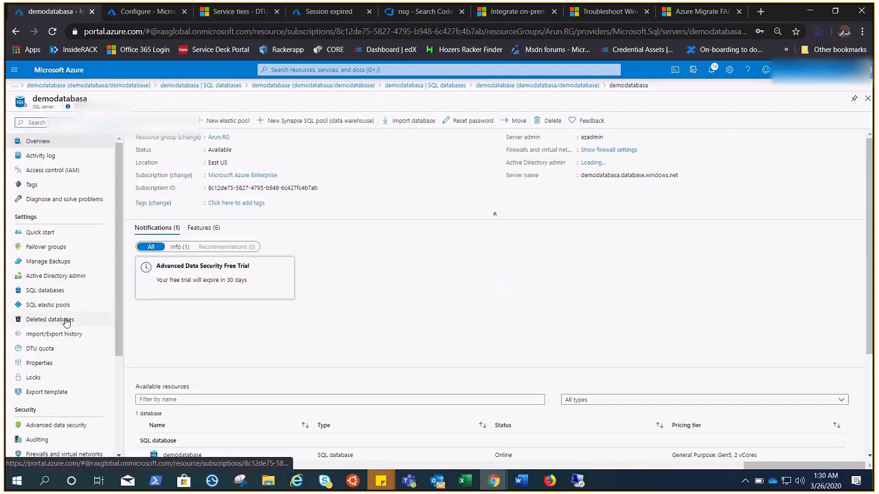
scroll(63, 316, down, 3)
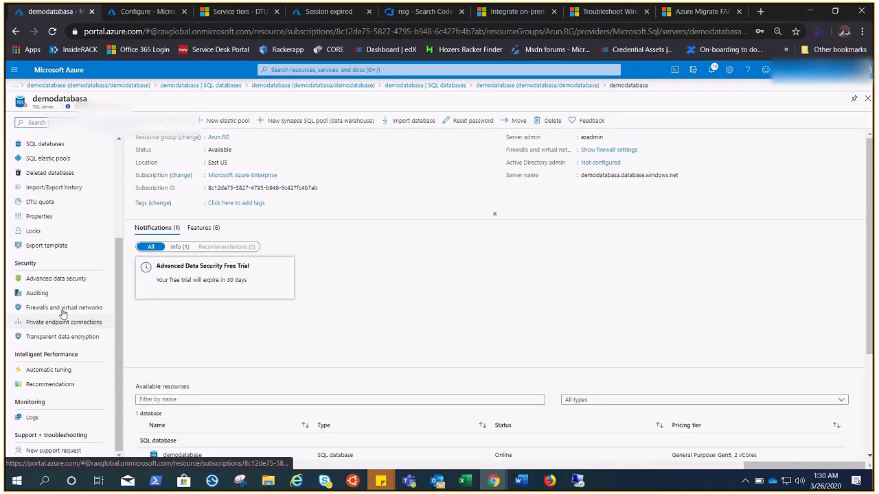
click(62, 311)
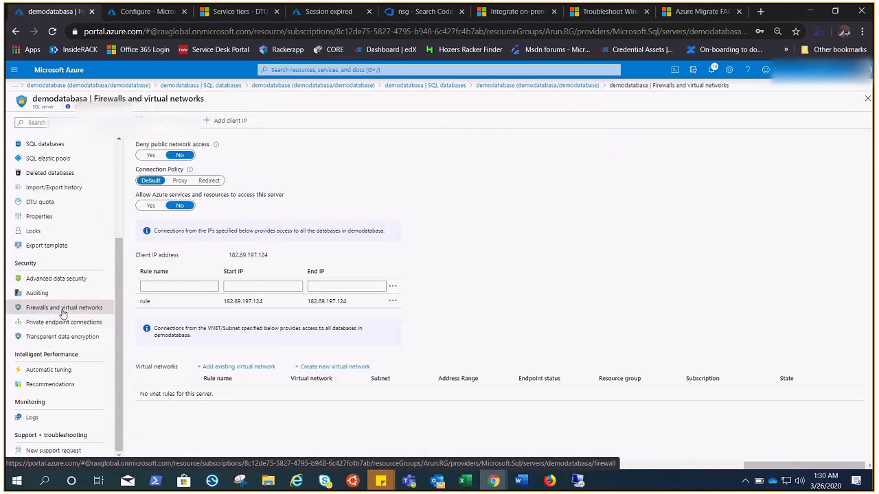
click(392, 301)
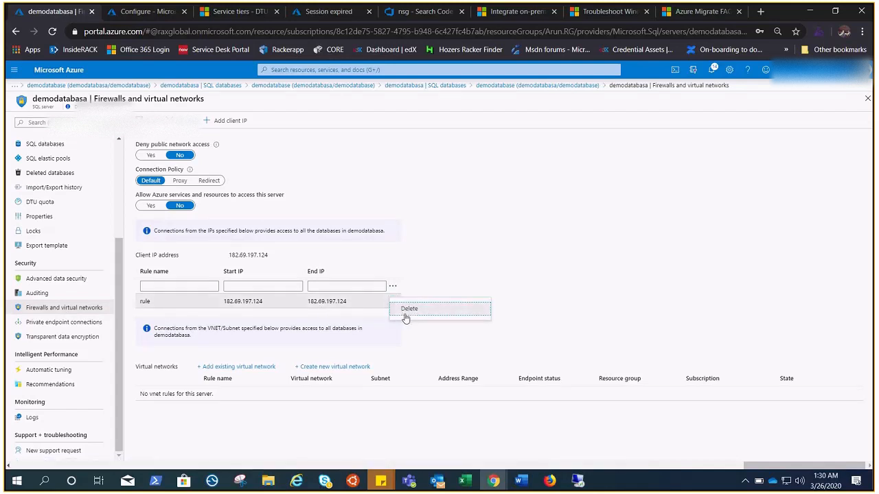
click(409, 309)
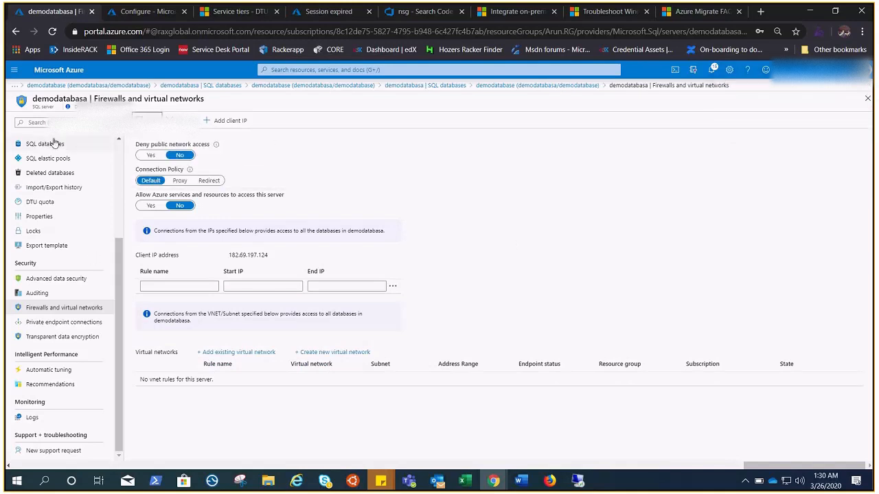
Step: Return to the demodatabase overview and add the current client IP to the server firewall settings, saving the automatically filled rule
scroll(41, 165, up, 3)
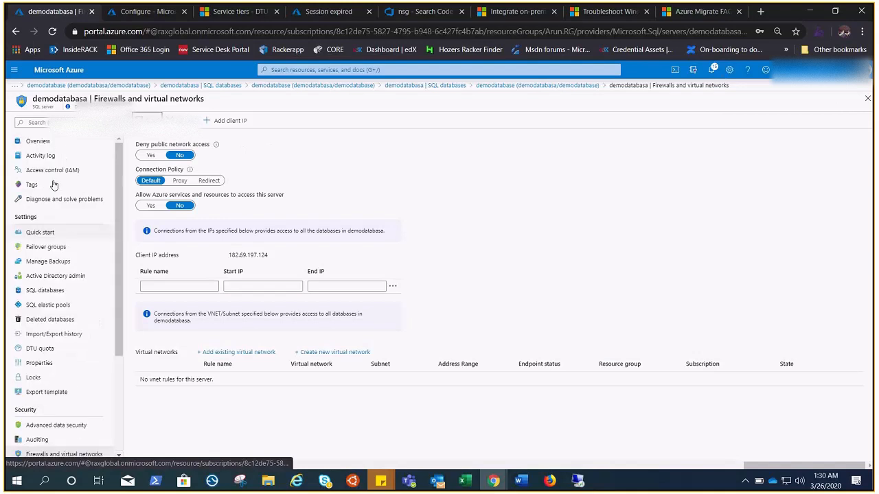
click(37, 142)
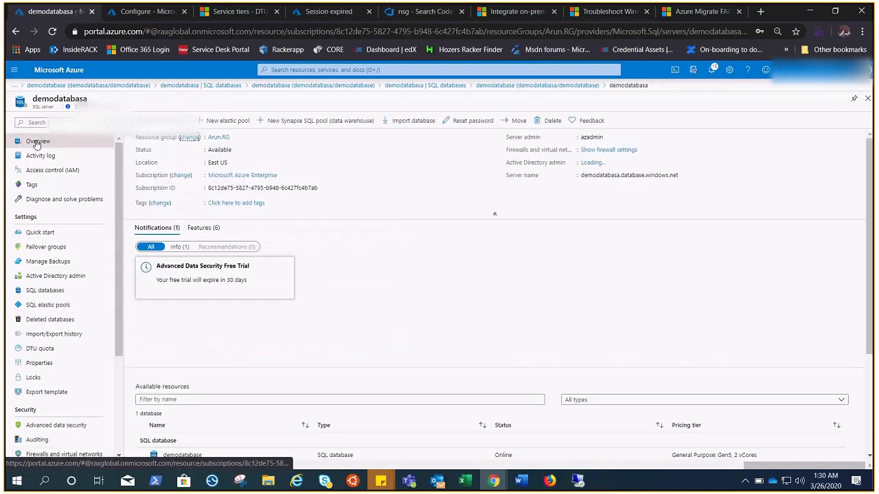
click(44, 291)
click(169, 154)
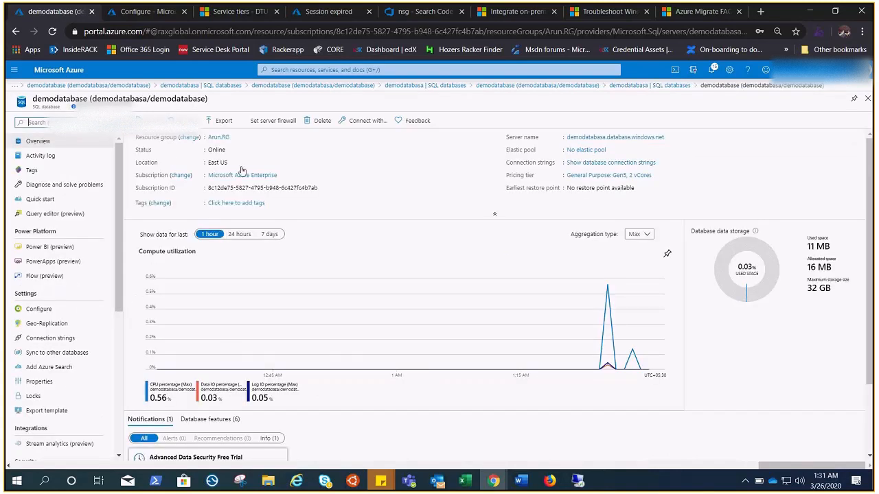
click(274, 122)
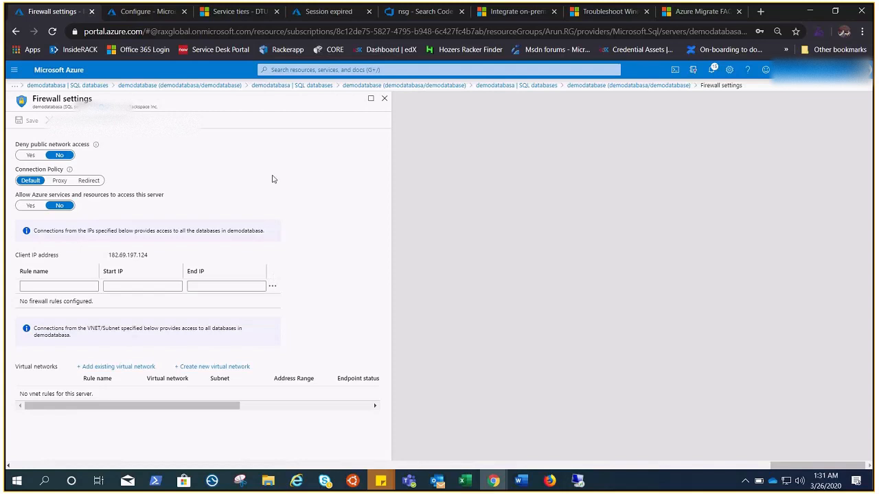
click(109, 121)
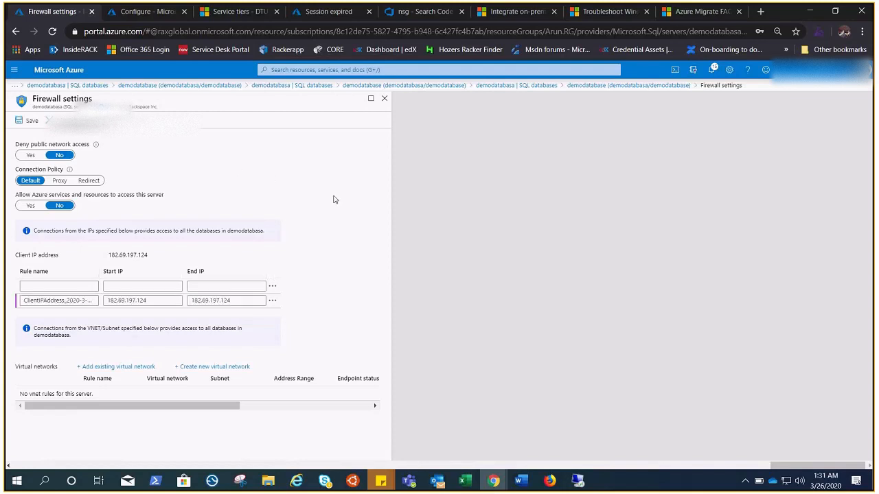
click(28, 120)
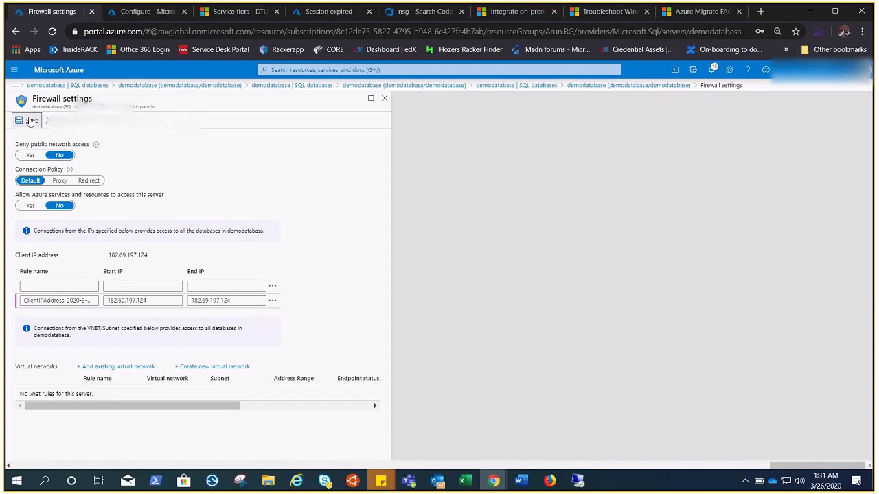
click(384, 98)
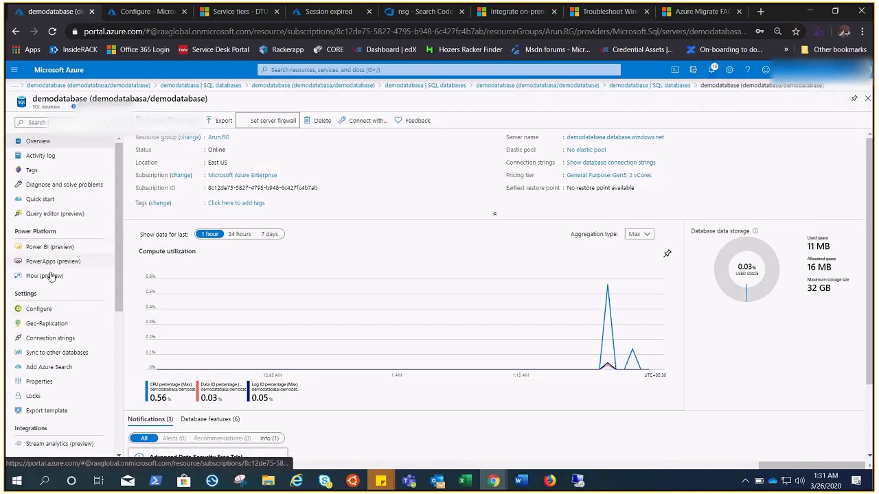
Step: Open the demodatabase query editor and sign in with SQL server authentication, entering the admin account password
click(55, 214)
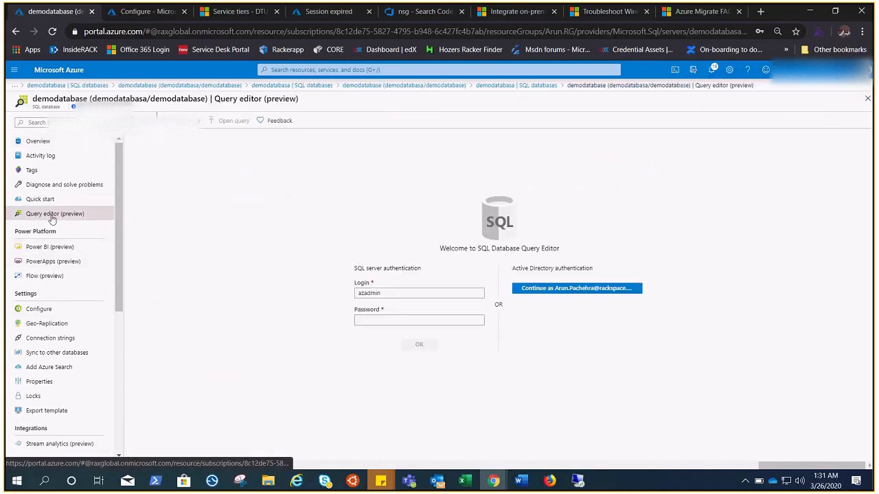
click(383, 319)
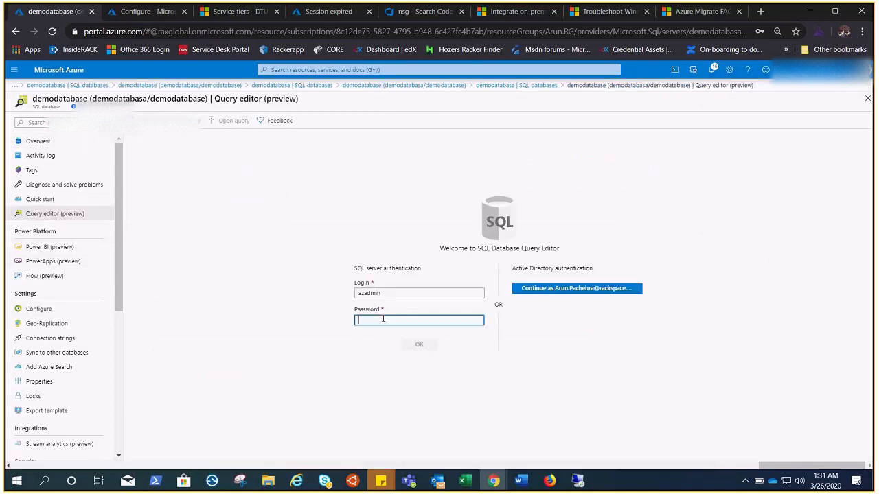
text(********)
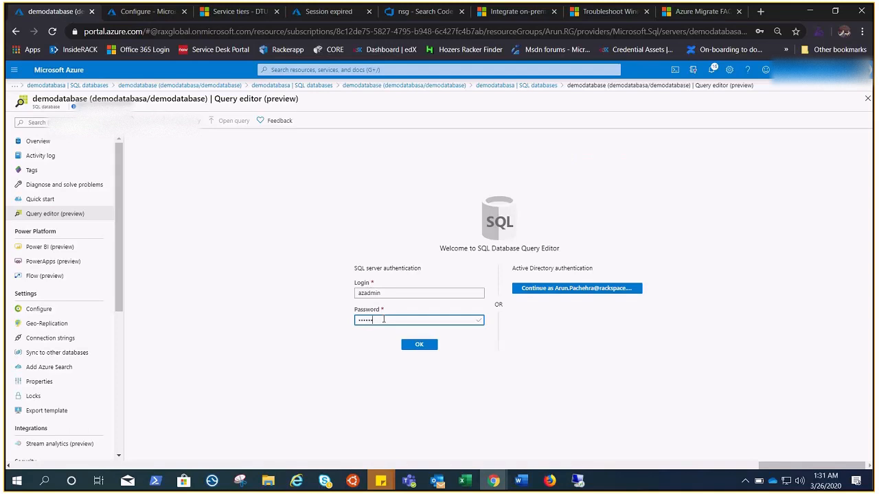
text(****)
click(415, 345)
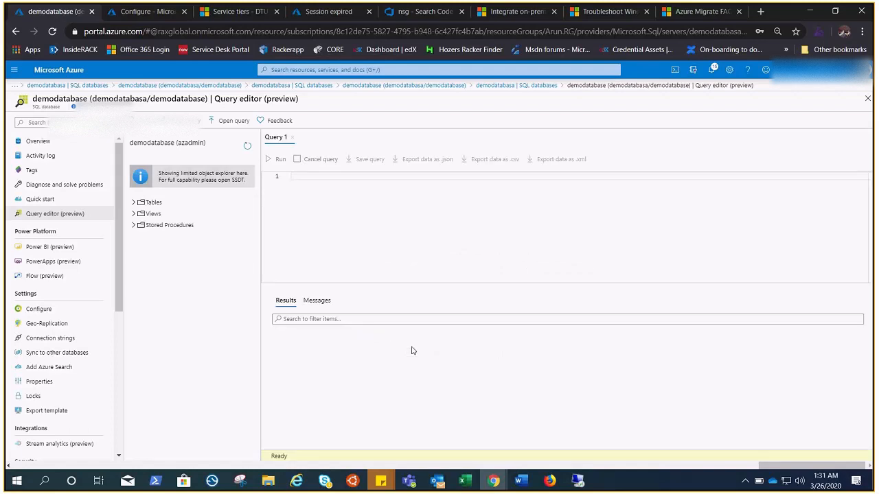
Step: Leave the query editor discarding unsaved edits, open the demodatabasa server, check its SQL elastic pools and return to the server overview
click(40, 143)
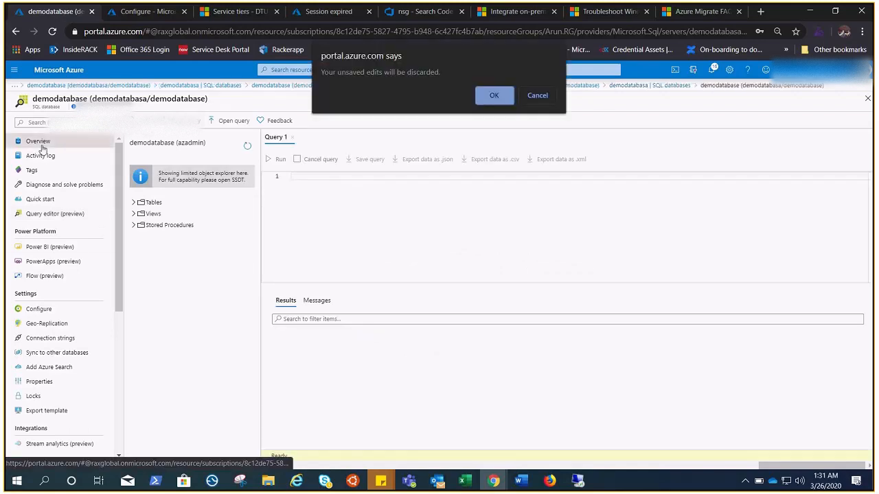
click(493, 98)
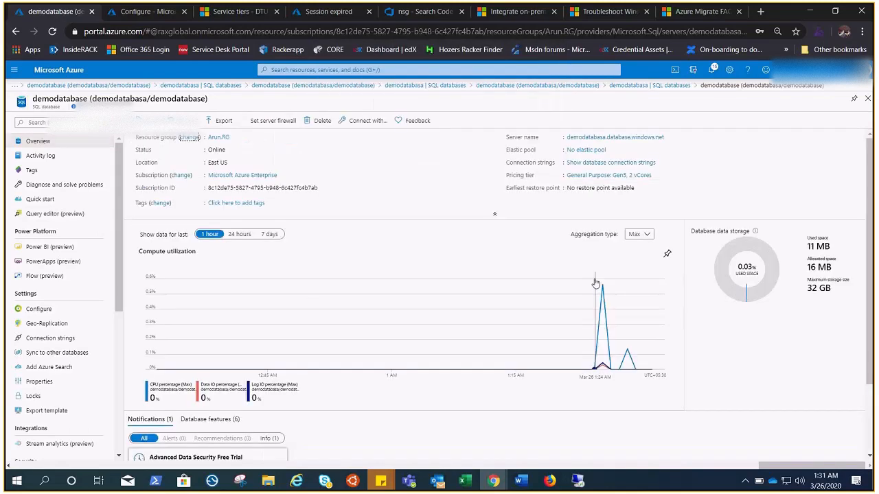
click(614, 138)
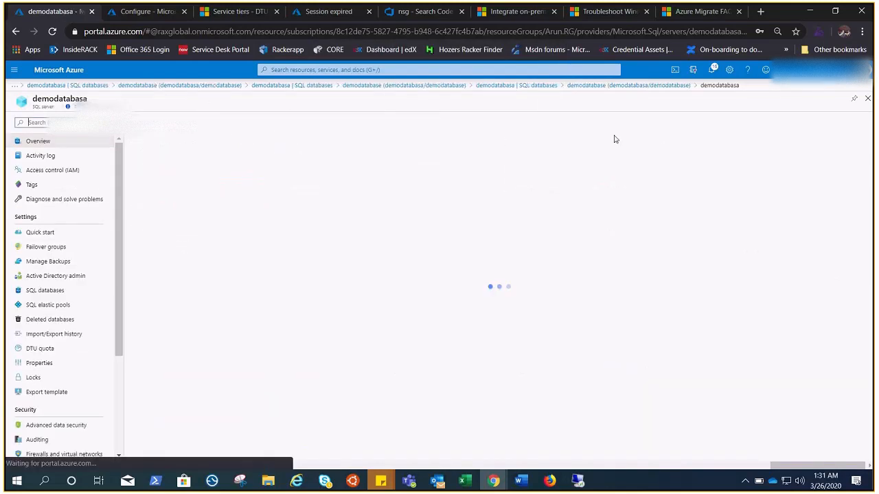
click(48, 305)
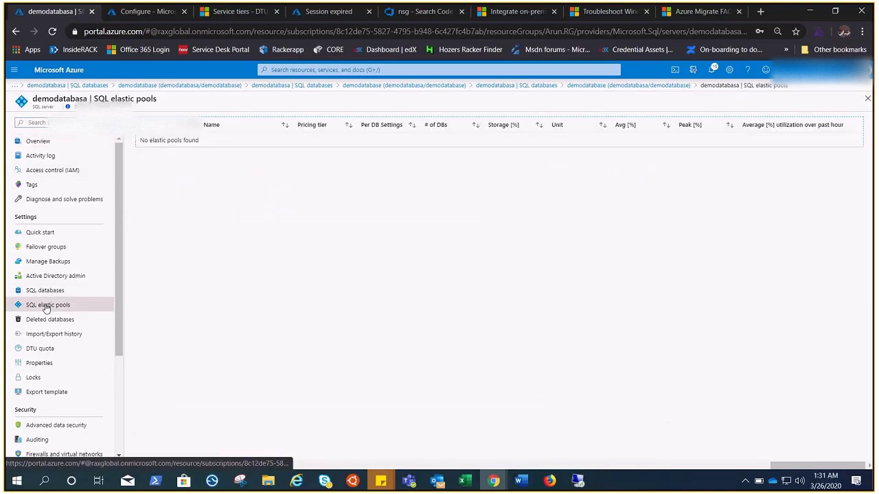
click(33, 141)
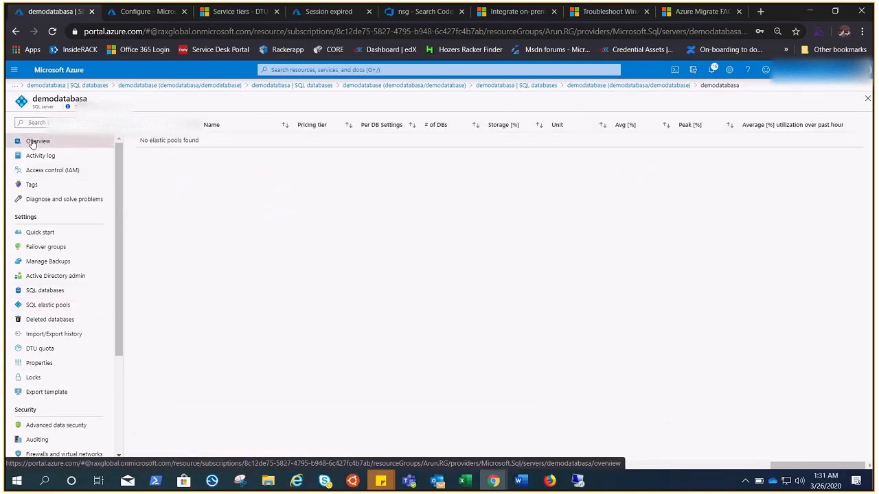
Step: Create a new elastic pool named mypool on the demodatabasa server, keeping the default General Purpose compute and storage configuration
click(228, 120)
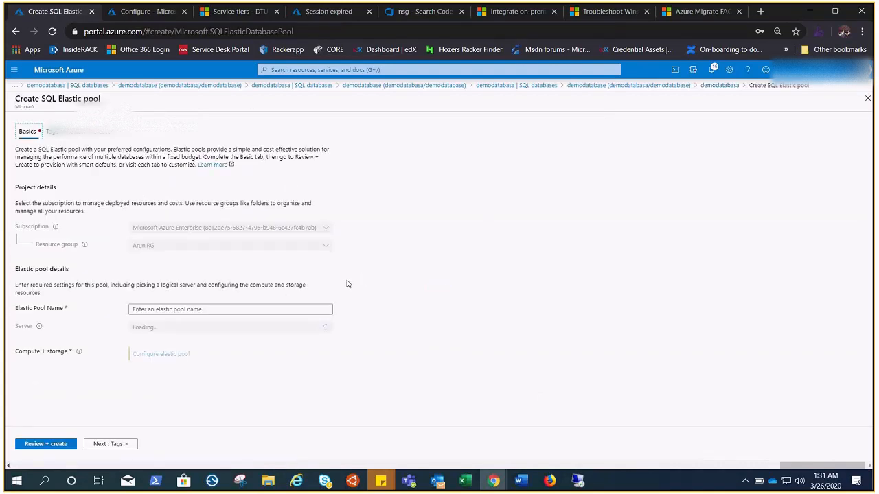
click(220, 311)
text(mypool)
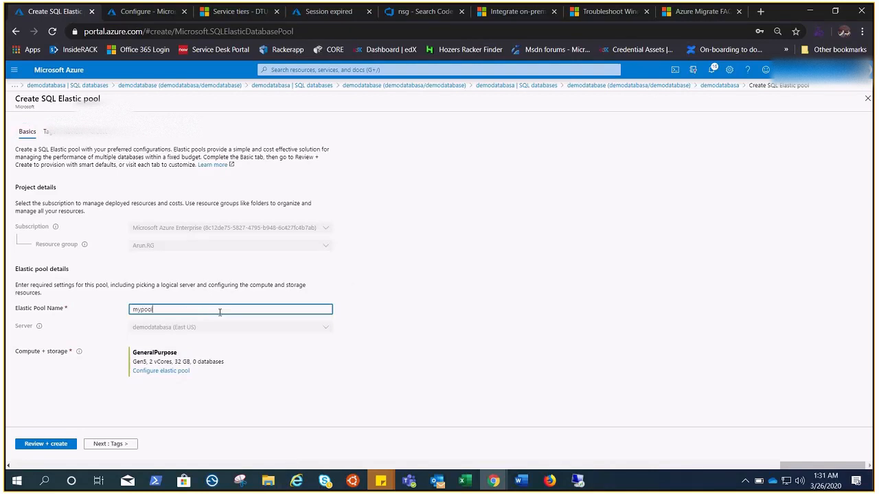
click(51, 444)
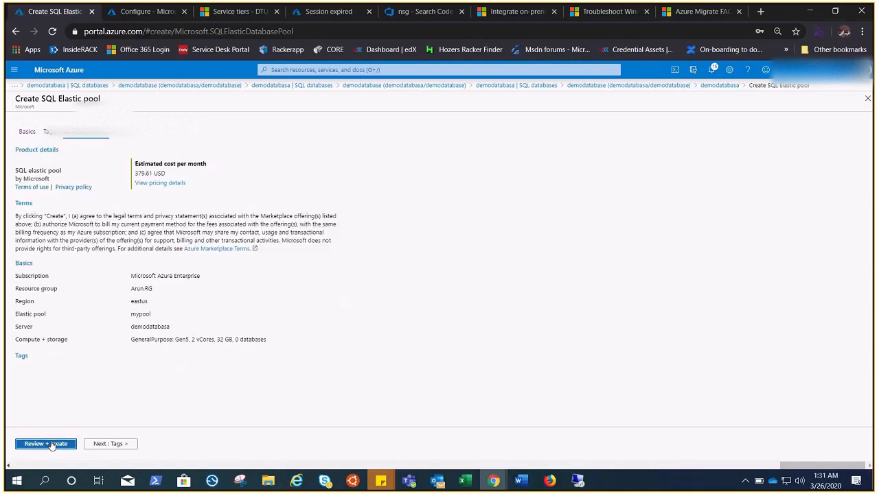
click(33, 445)
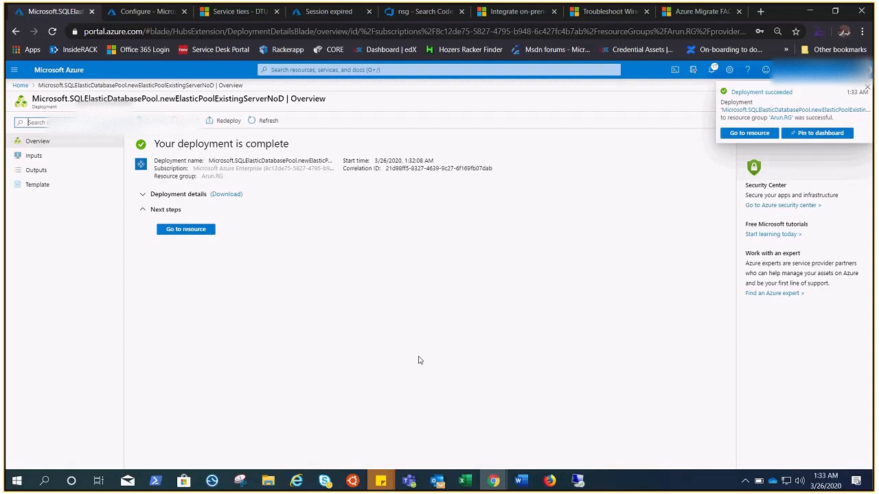
Step: Open the deployed mypool resource, add demodatabase to the pool in its configuration and save the change
click(198, 229)
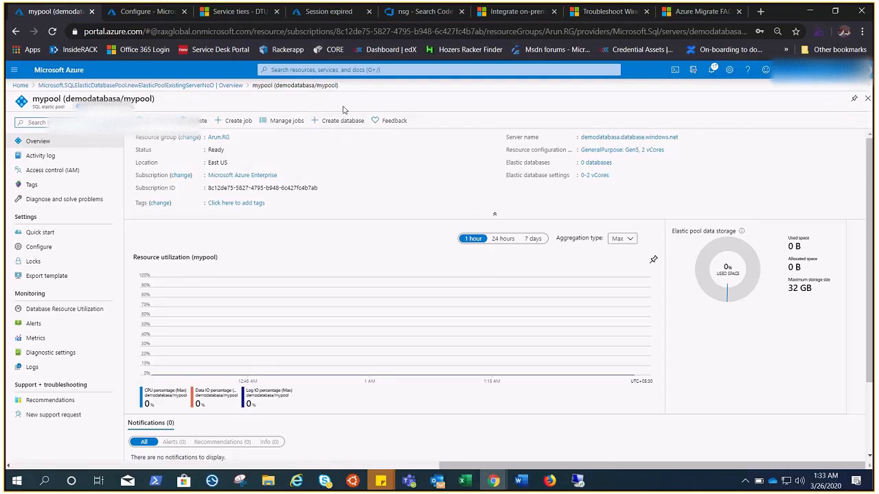
click(36, 249)
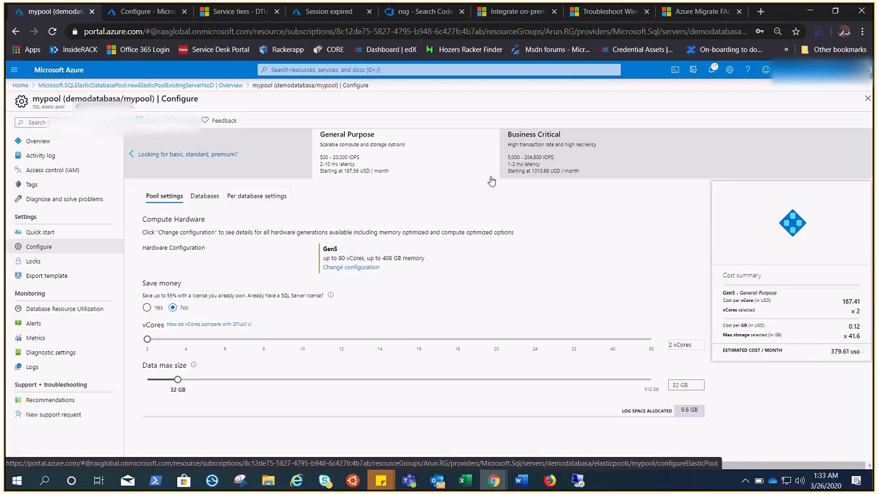
click(207, 198)
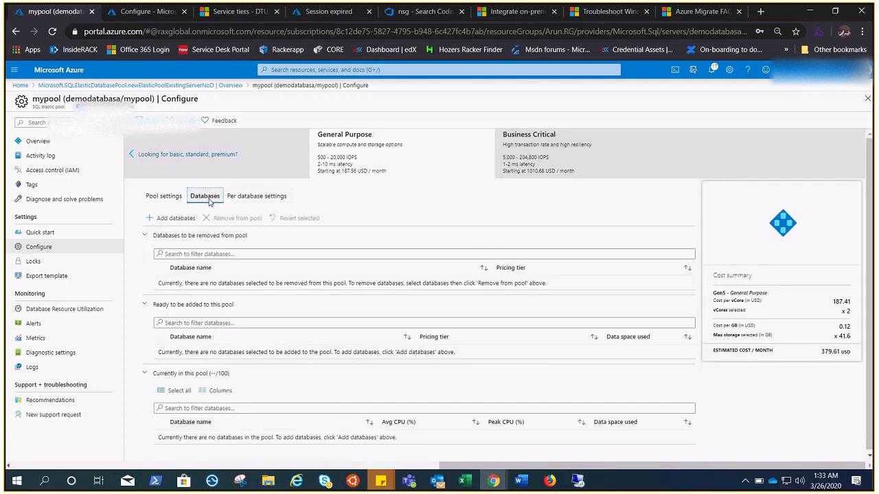
click(173, 218)
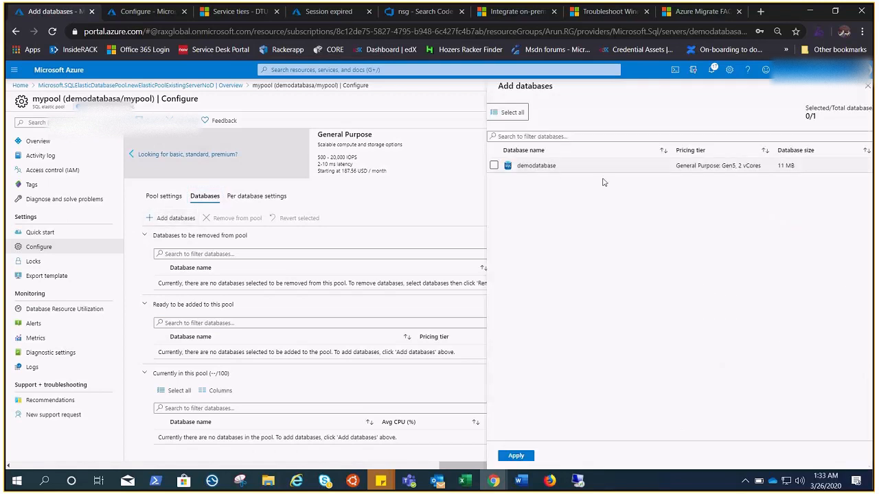
click(494, 165)
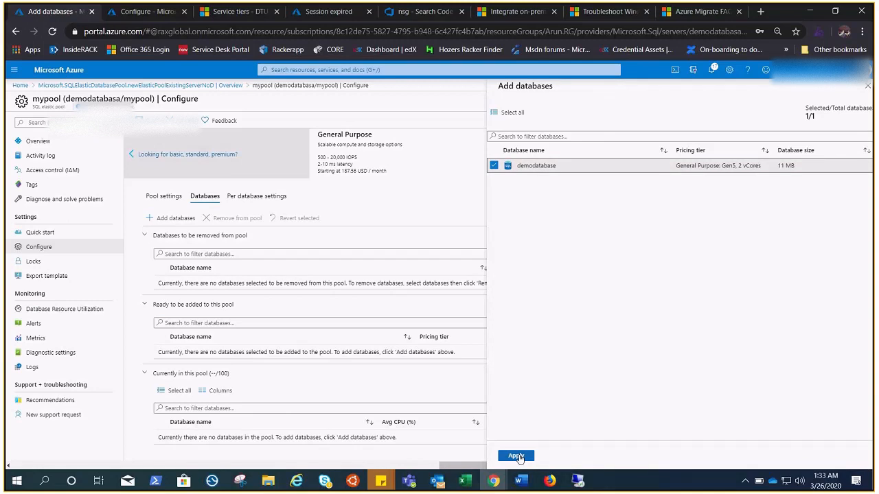
click(516, 457)
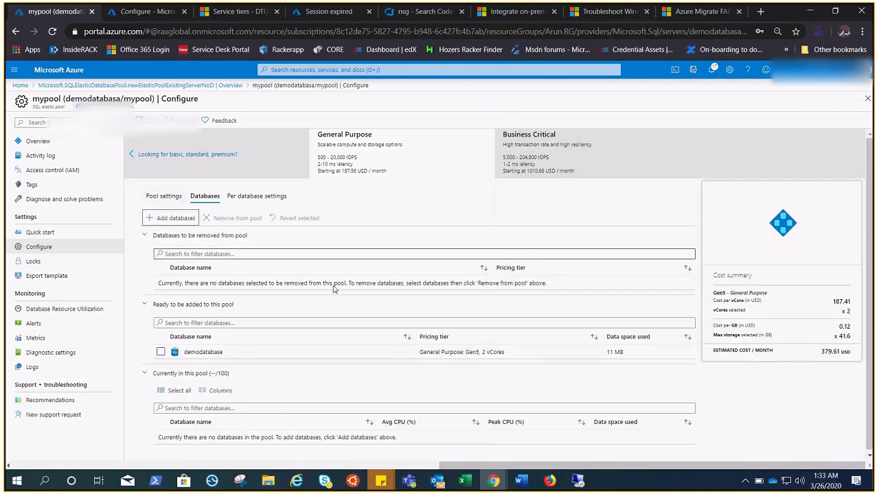
click(141, 121)
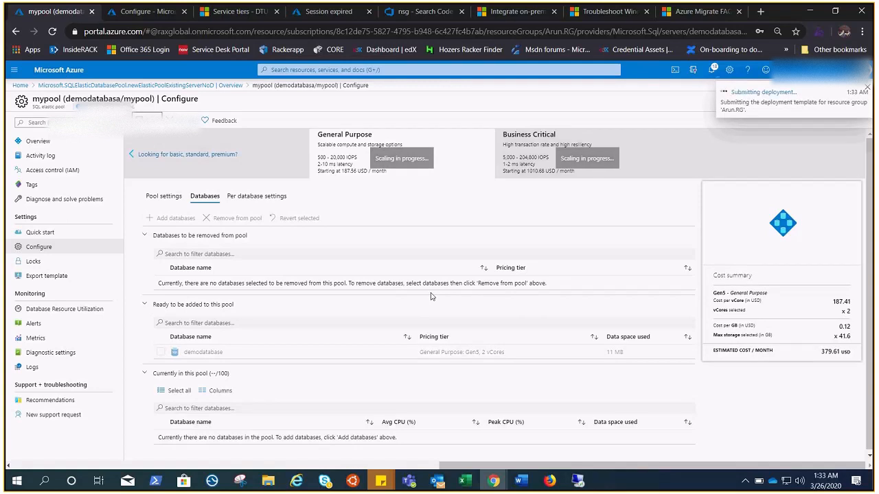
drag(575, 466, 308, 302)
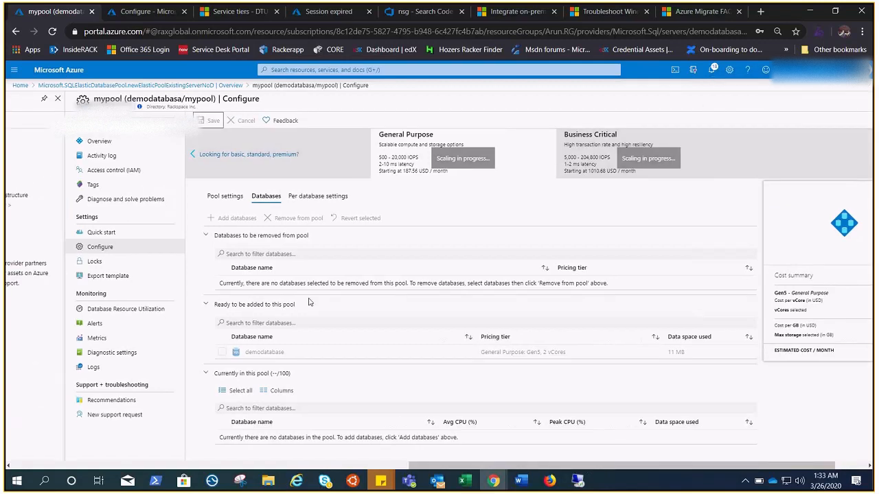
Step: Go from the mypool overview to the demodatabasa server and view its Transparent data encryption settings
click(100, 142)
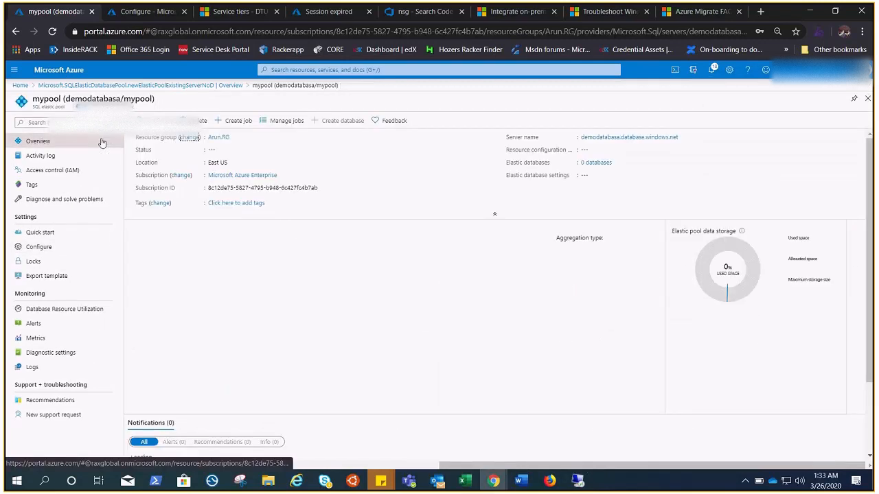
click(618, 138)
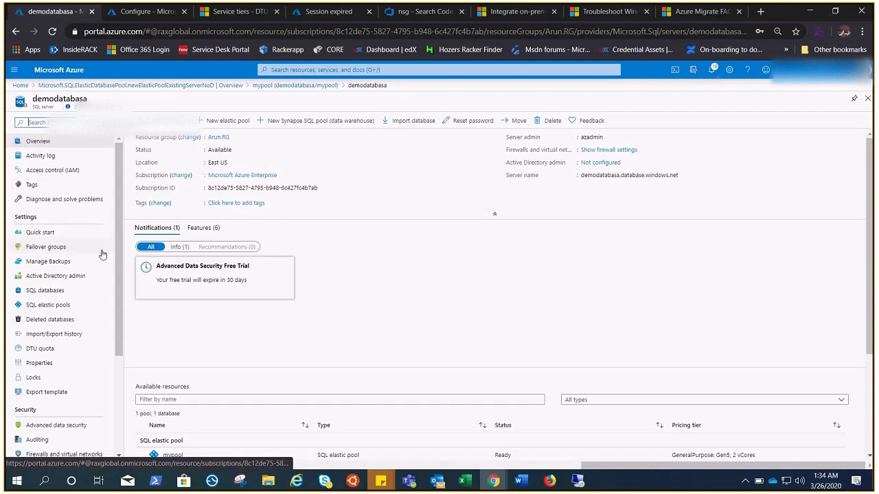
scroll(101, 255, down, 3)
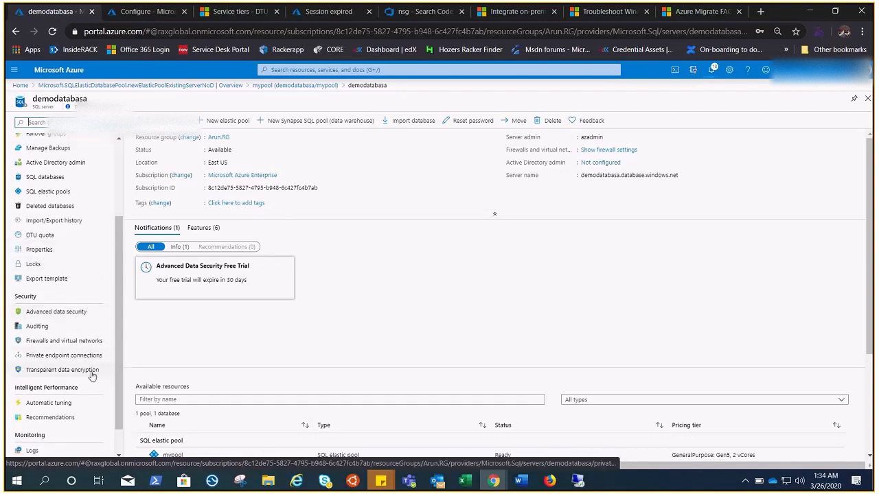
click(54, 371)
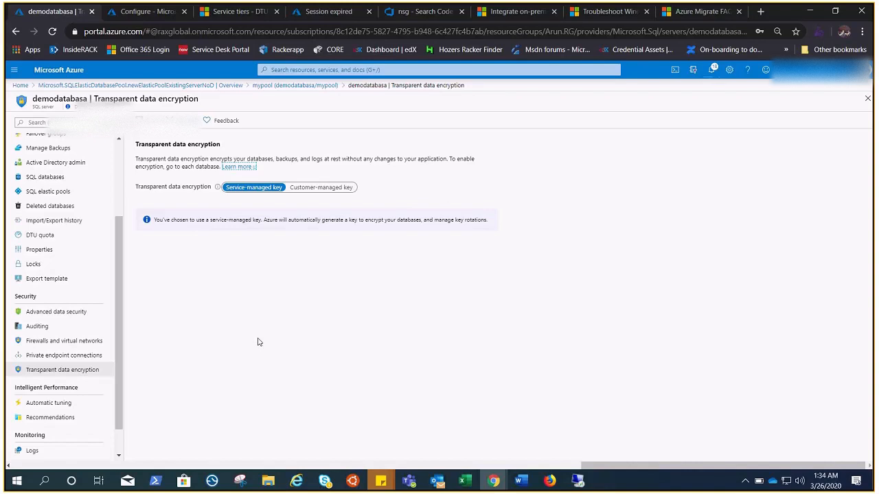
Step: Open demodatabase from the server's SQL databases and examine its Geo-Replication, Sync to other databases and remaining settings categories
scroll(103, 206, up, 3)
click(55, 293)
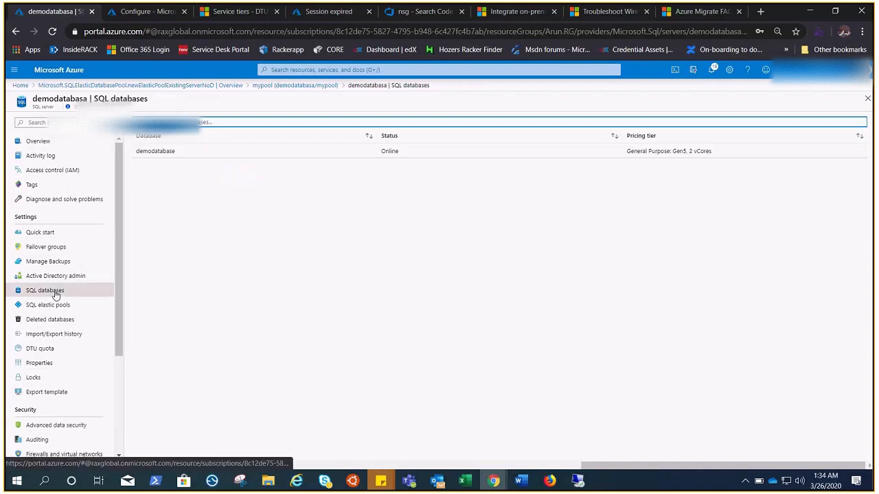
click(156, 153)
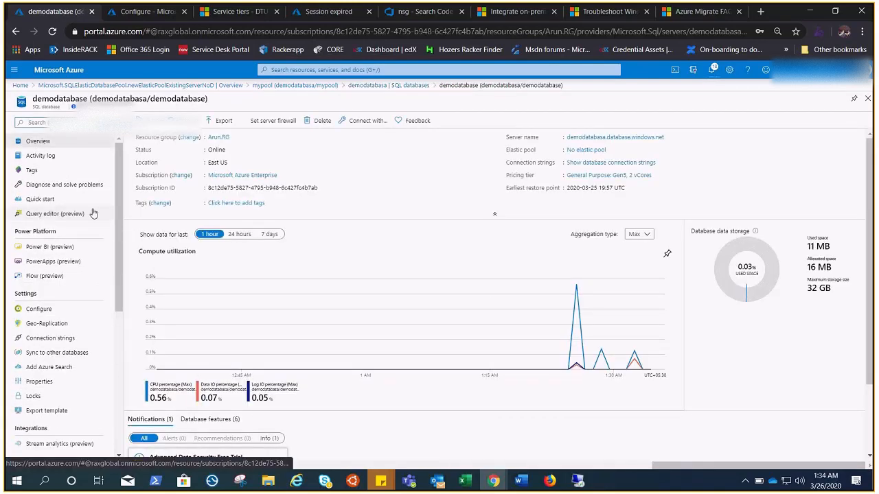
click(54, 330)
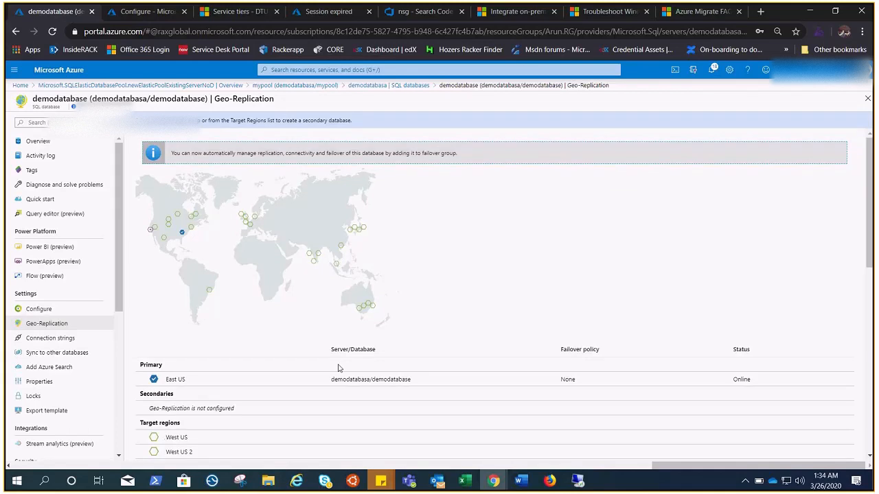
click(49, 354)
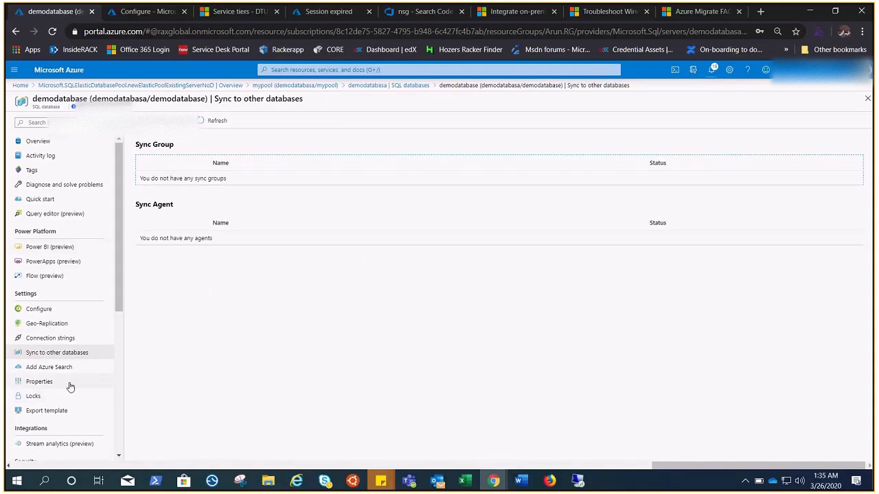
scroll(86, 256, down, 5)
scroll(88, 258, down, 2)
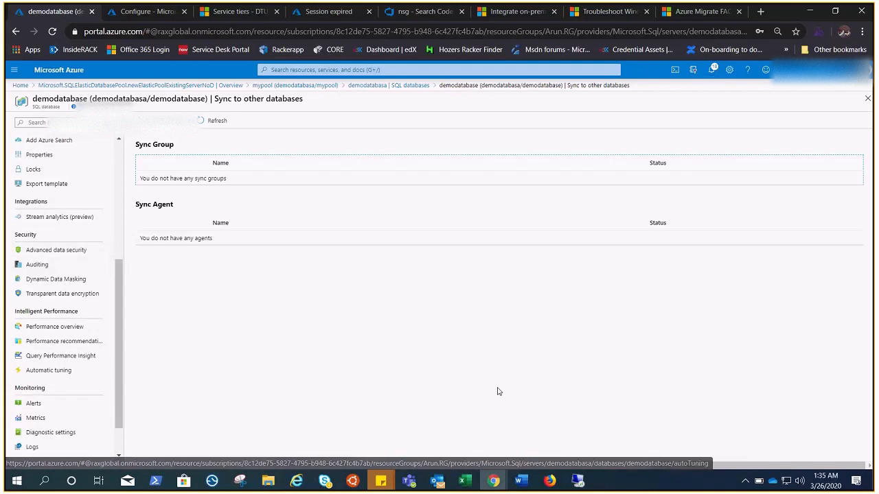
drag(716, 465, 264, 476)
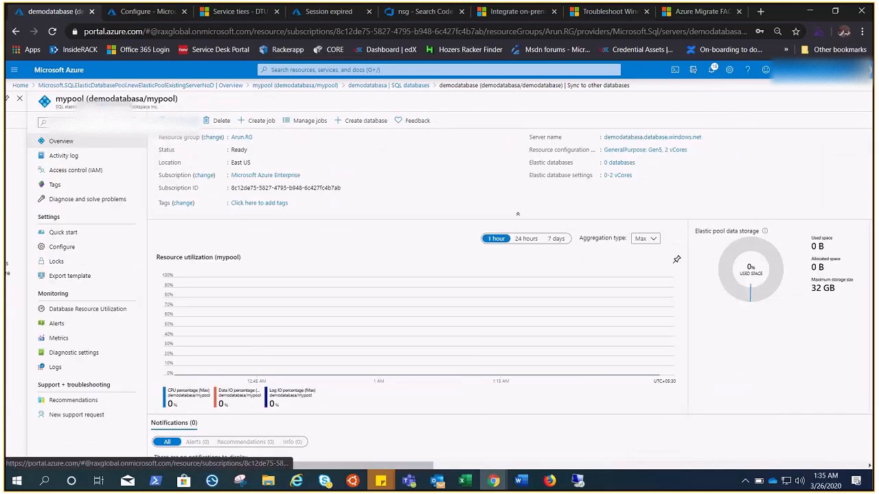